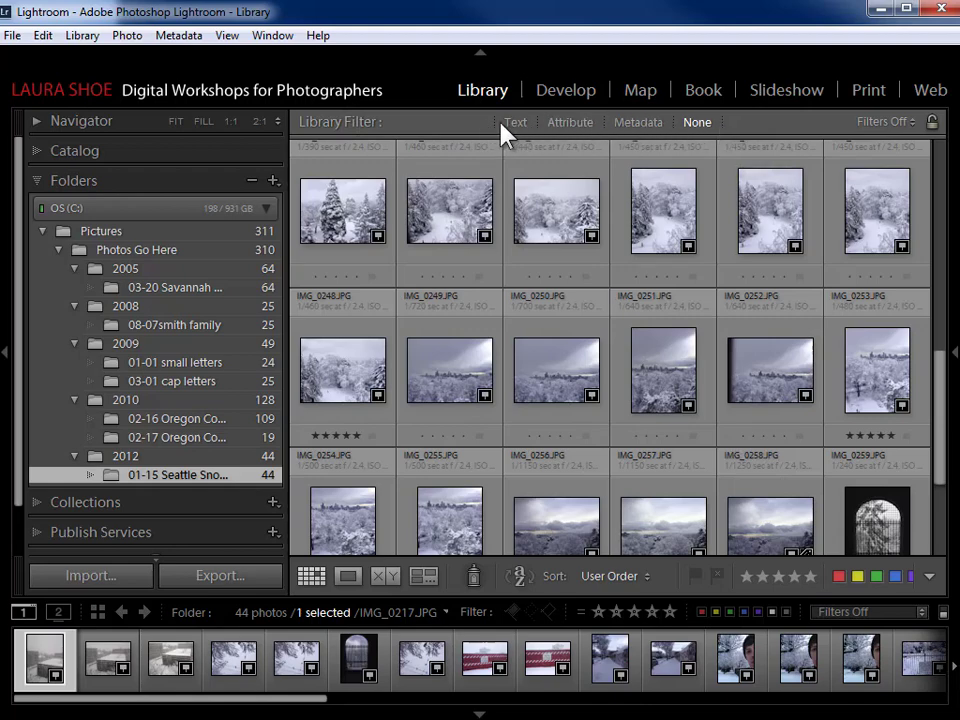
Step: View the selected snow photo in Loupe view, return to Grid view and check the available view commands
key("e")
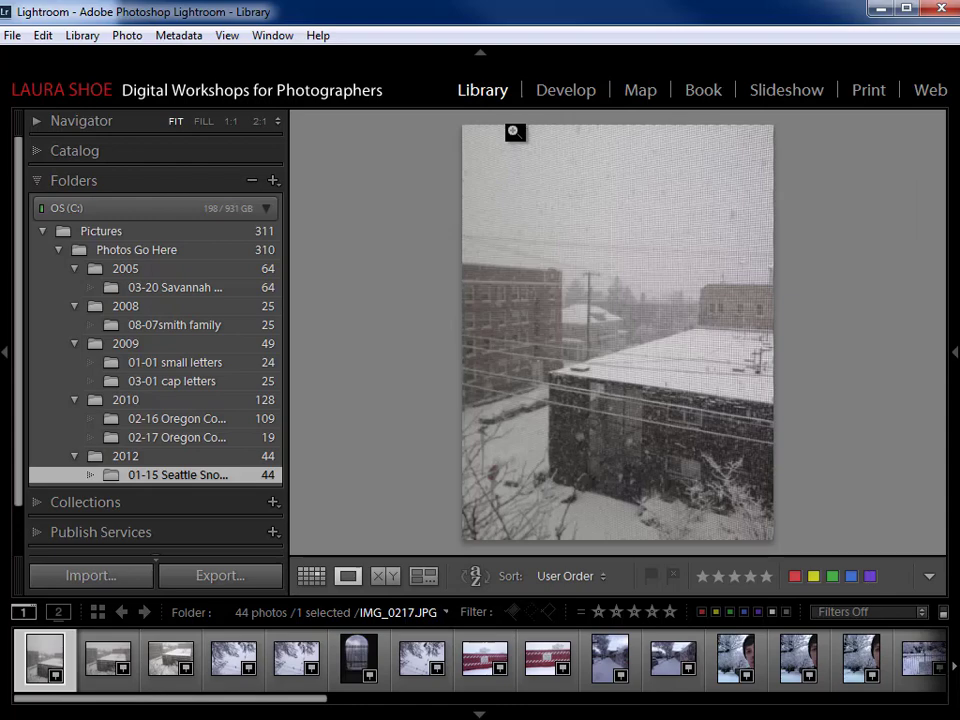
key("g")
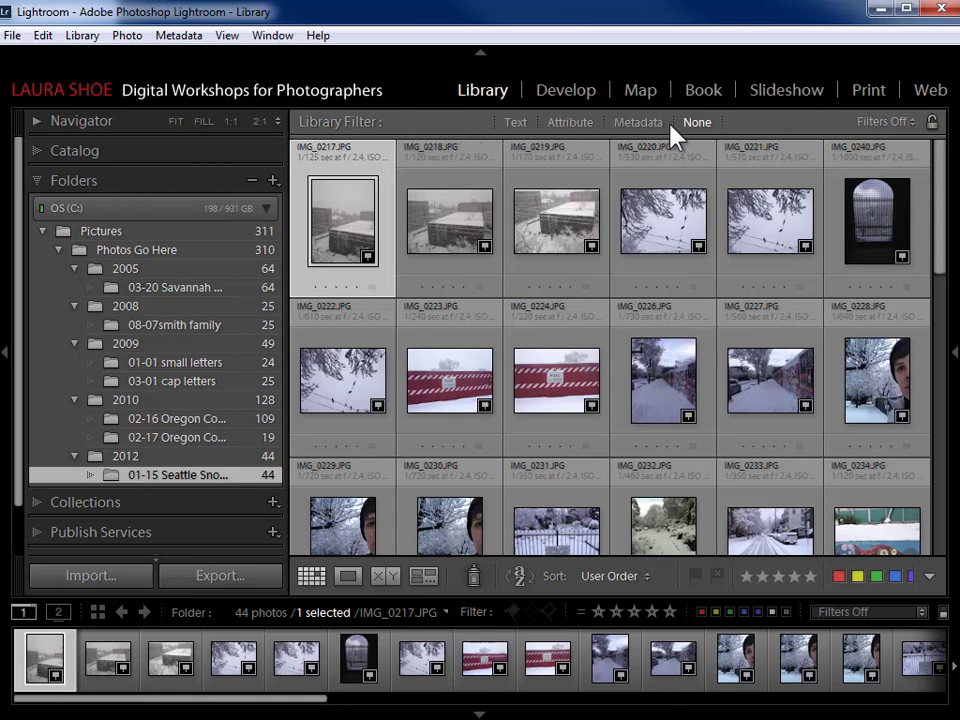
left_click(234, 36)
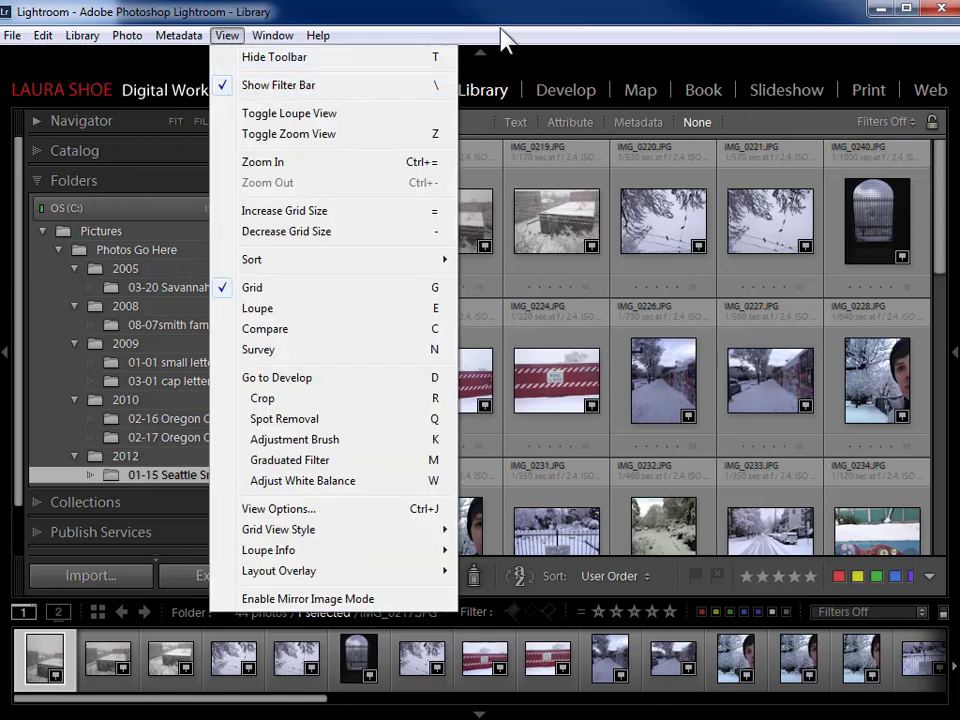
left_click(525, 26)
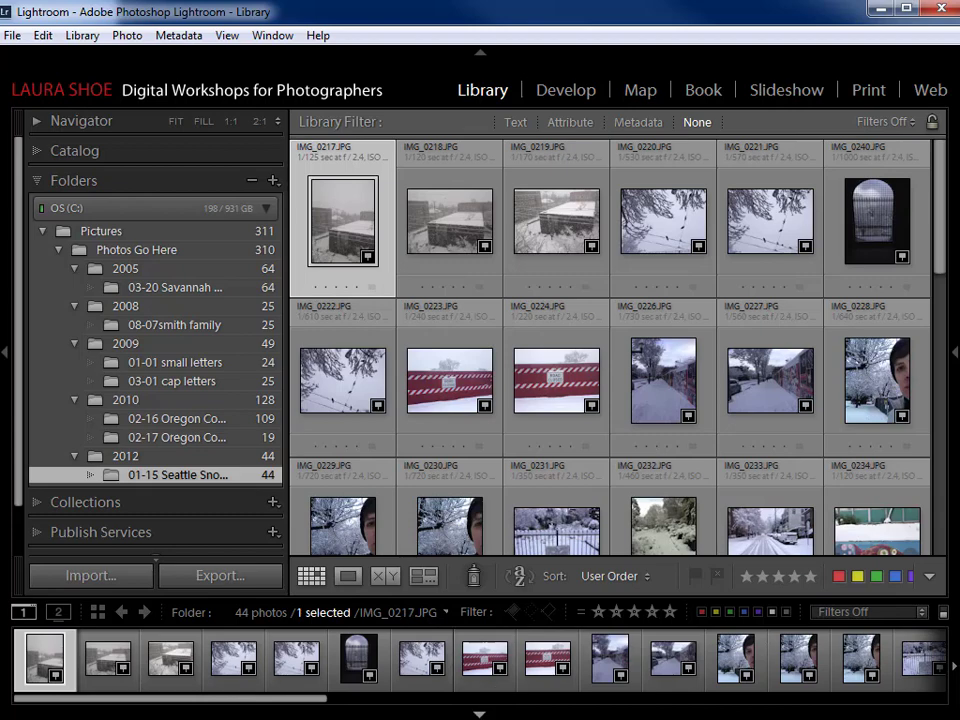
Step: Hide the filmstrip and show it again
left_click(479, 713)
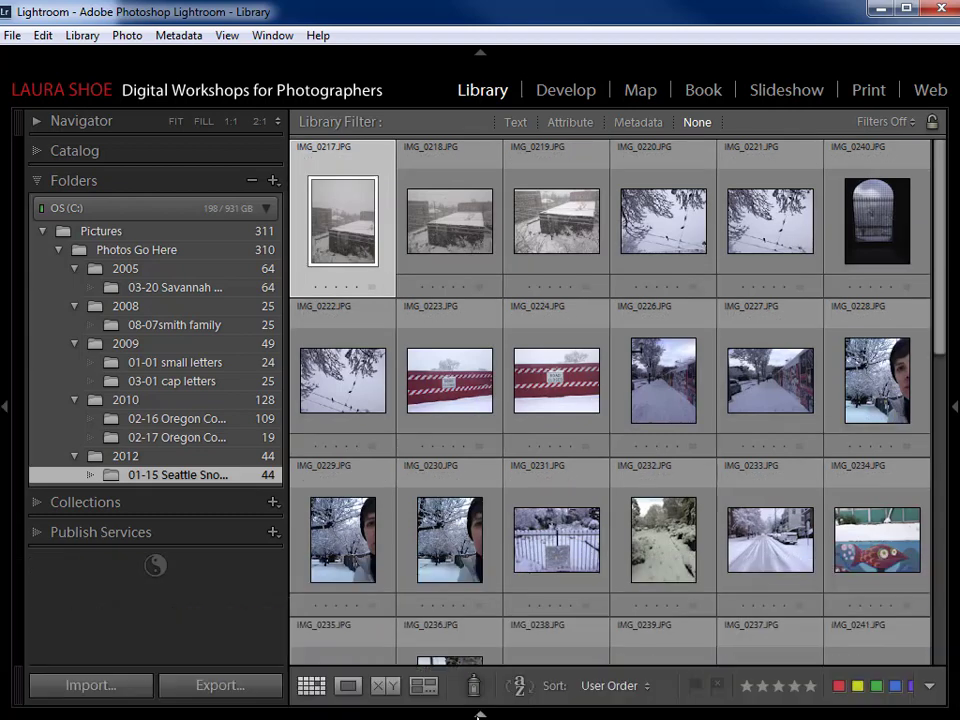
left_click(479, 713)
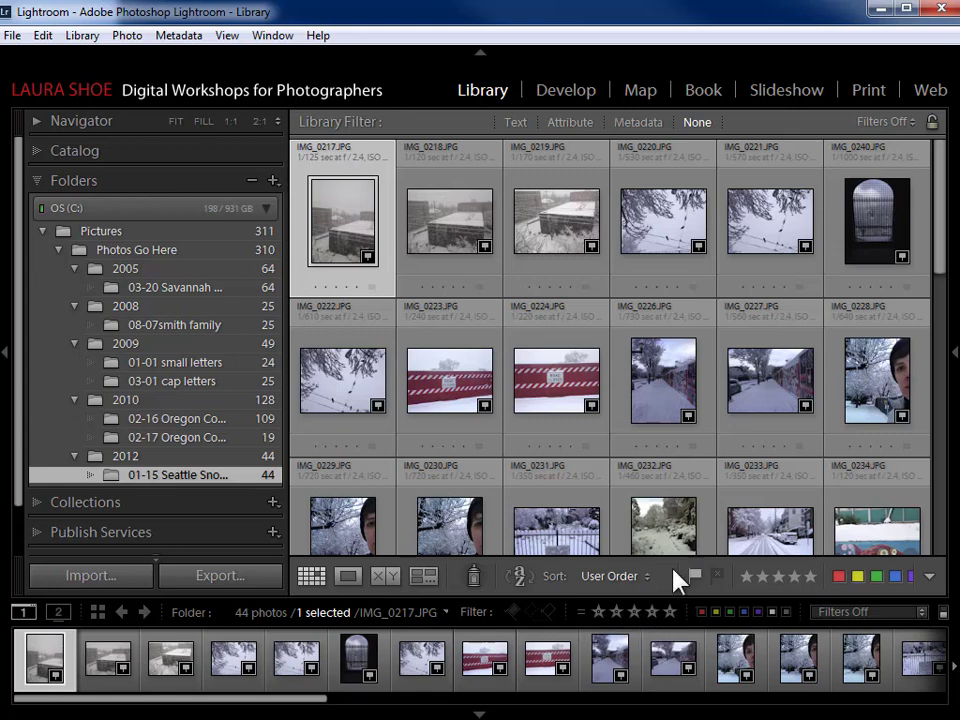
Step: Rate photo IMG_0226.JPG in the Seattle snow folder two stars
left_click(709, 377)
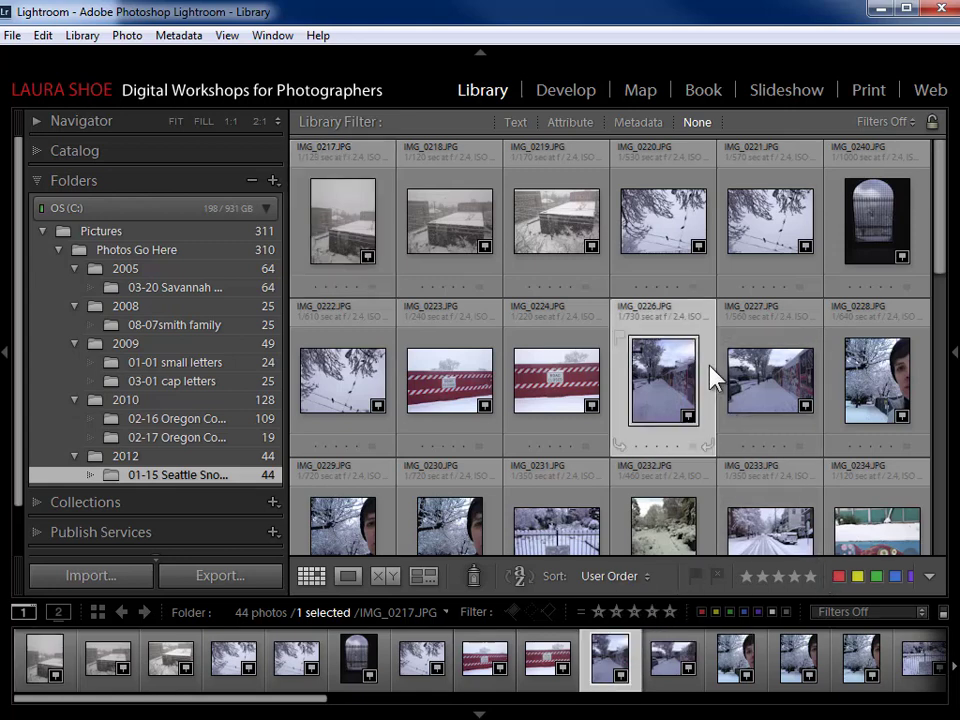
left_click(762, 578)
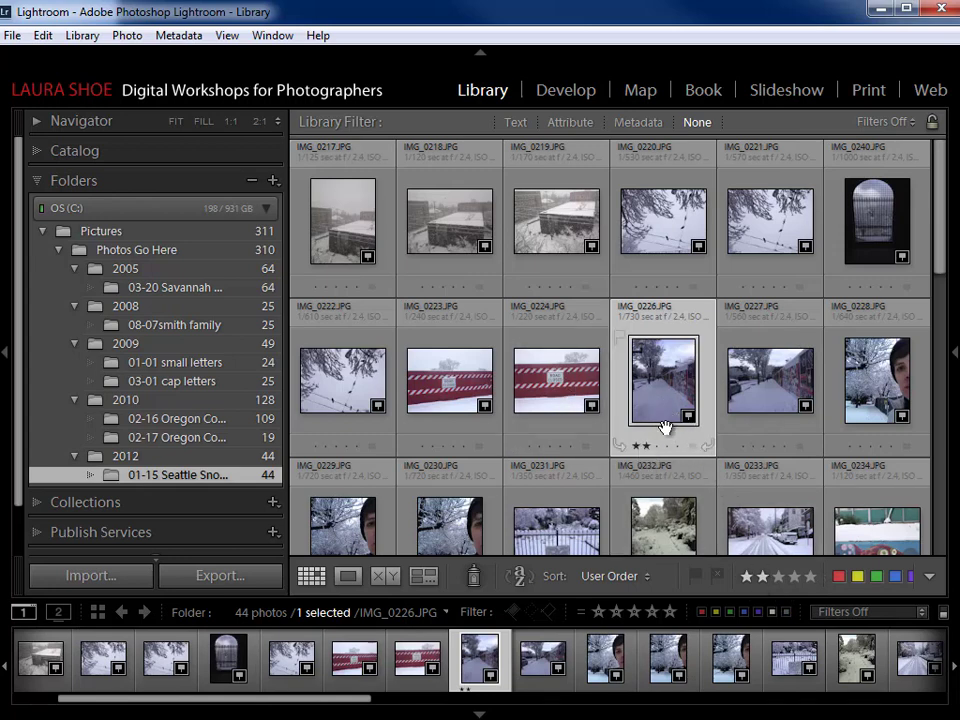
Step: Try filtering the folder to photos rated exactly two stars, check the rating comparison options and clear the star filter
left_click(617, 613)
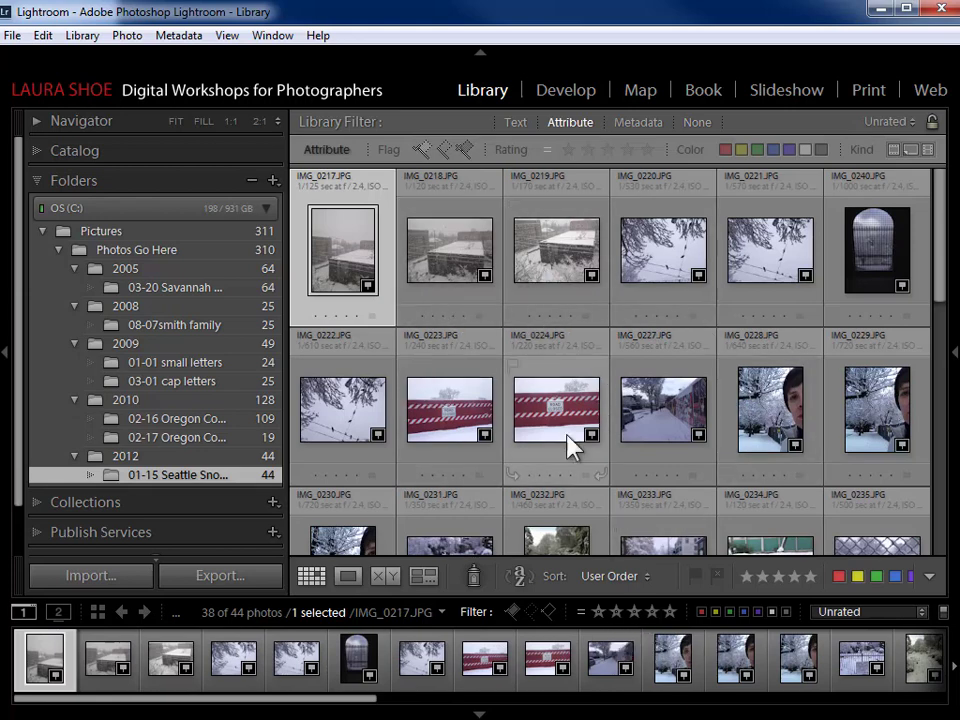
left_click(616, 611)
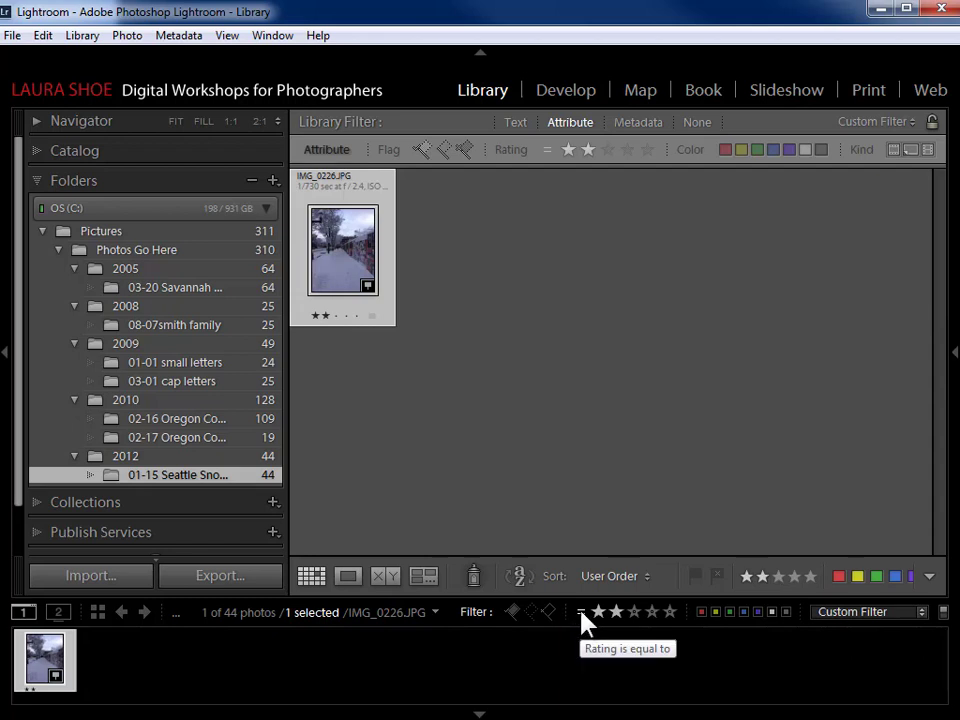
left_click(582, 614)
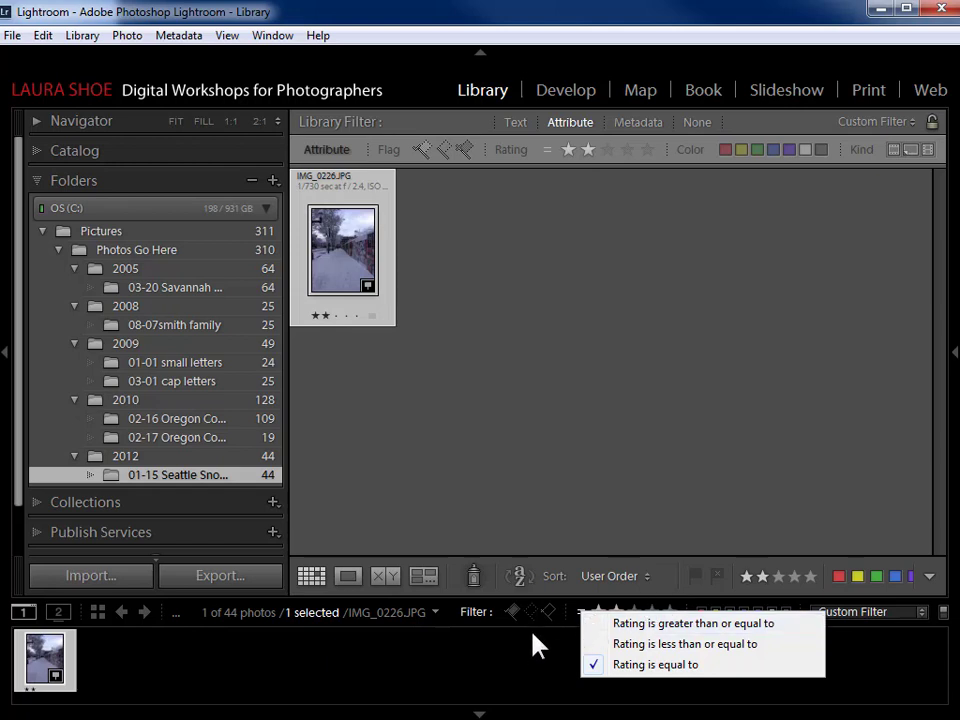
left_click(434, 624)
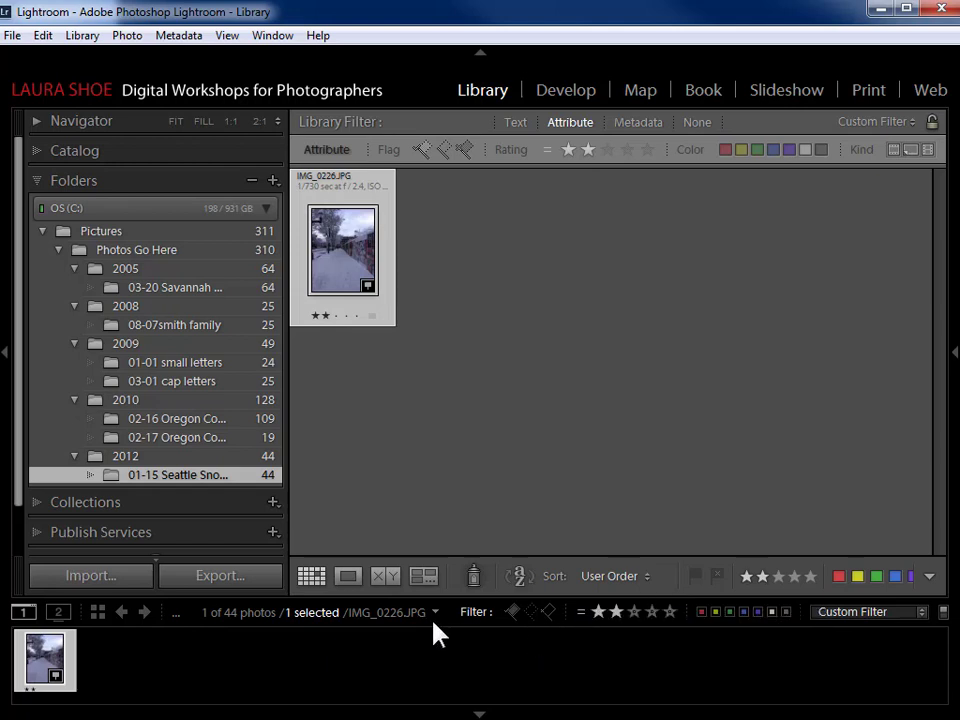
left_click(617, 613)
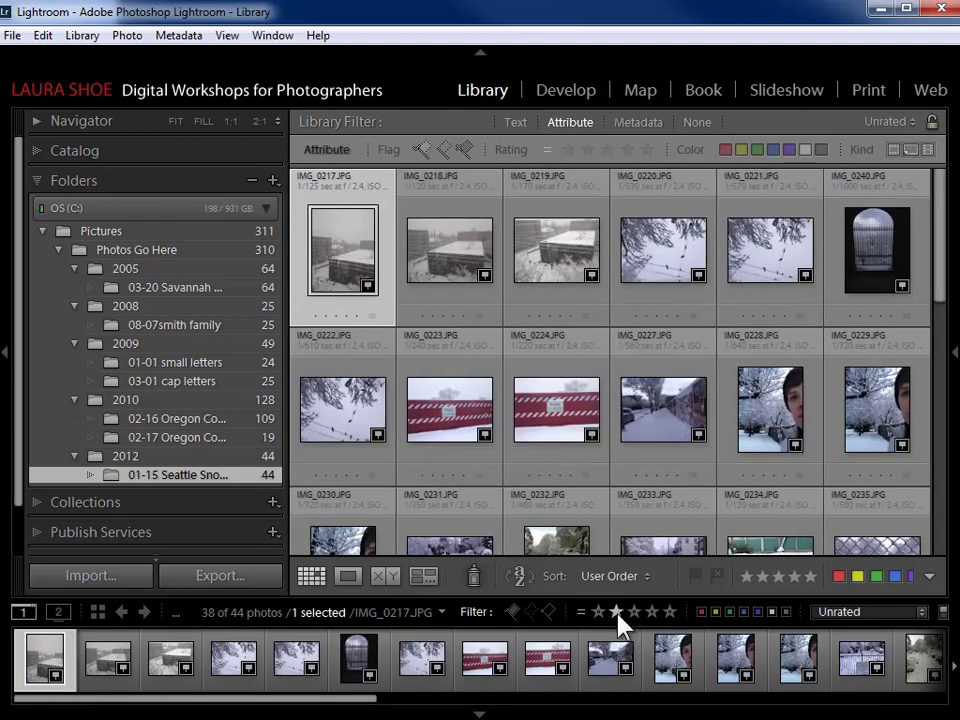
Step: Try the flagged-photos filter, turn it off and check the available flag status filter options
left_click(512, 611)
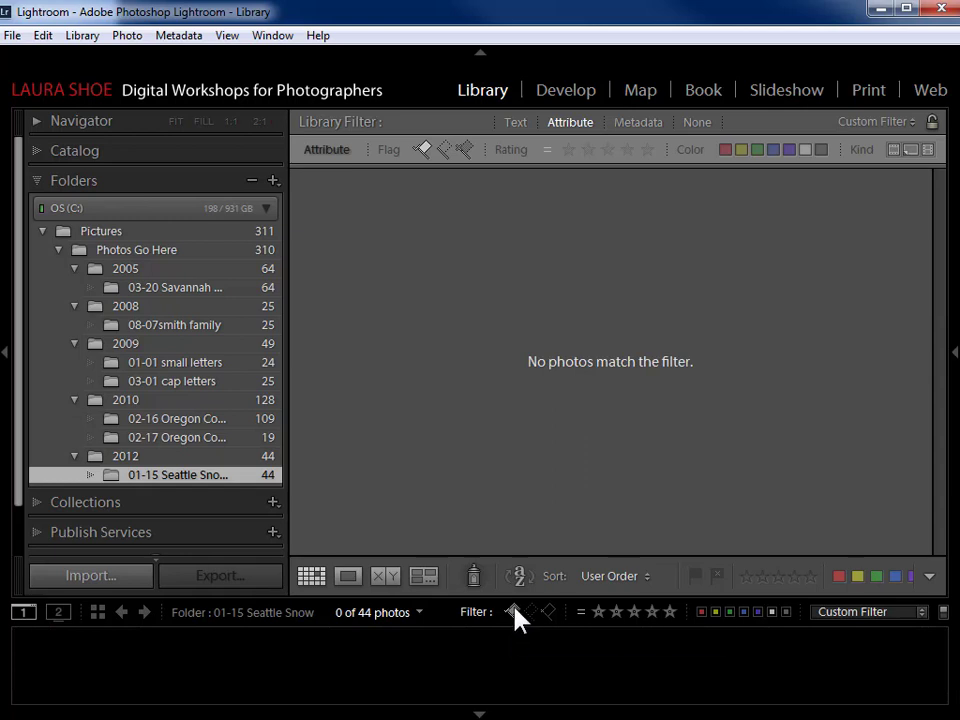
left_click(514, 614)
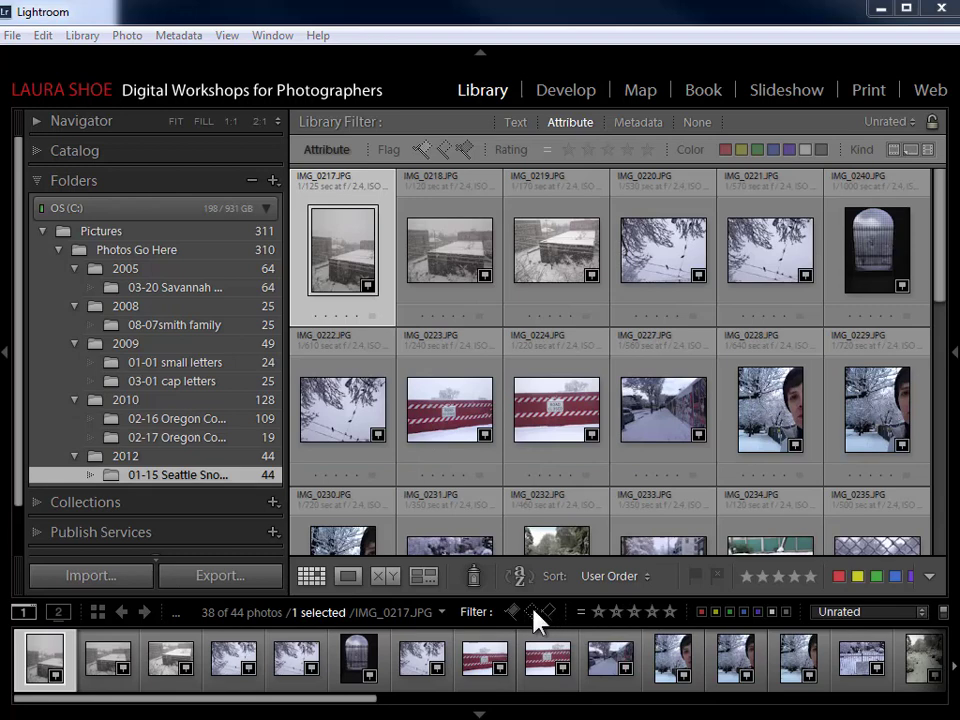
right_click(539, 621)
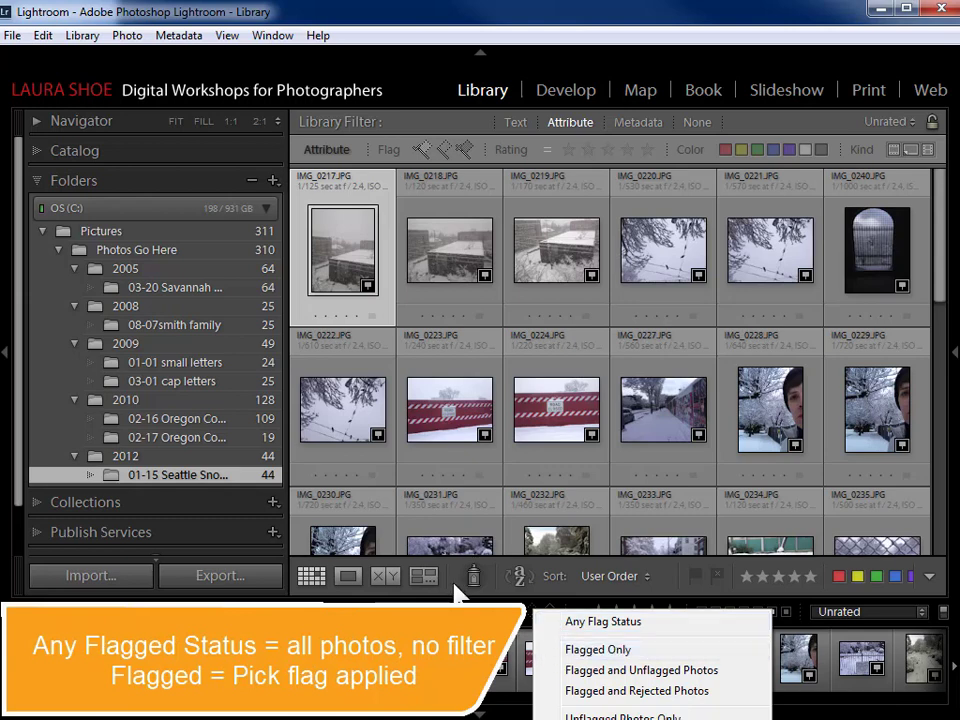
key("Escape")
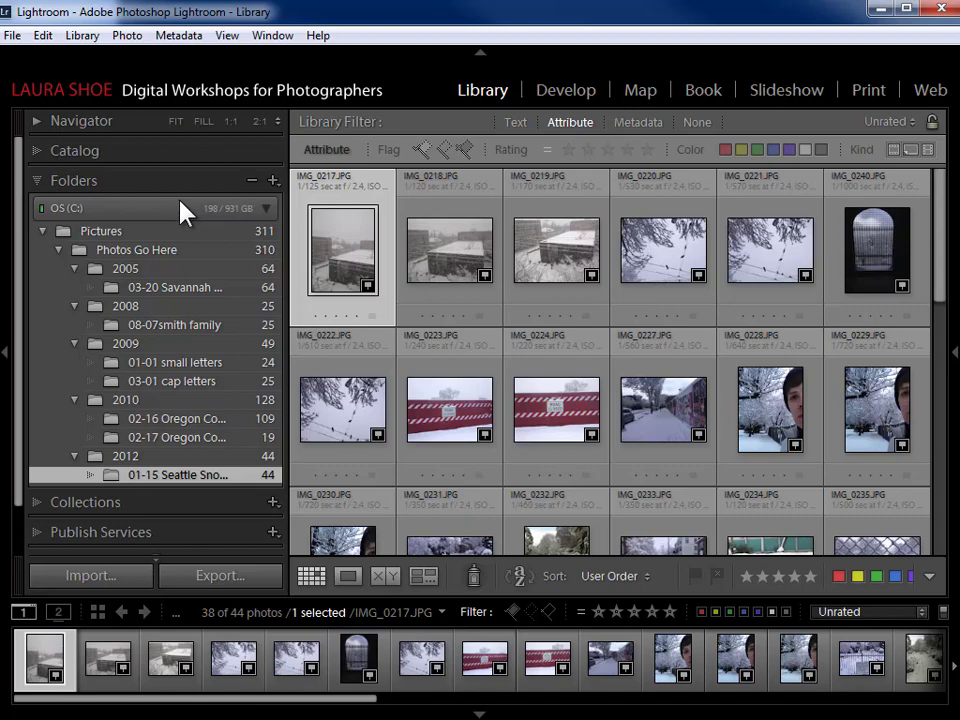
Step: Show all photographs in the catalog and filter them by attribute to those rated five stars
left_click(37, 151)
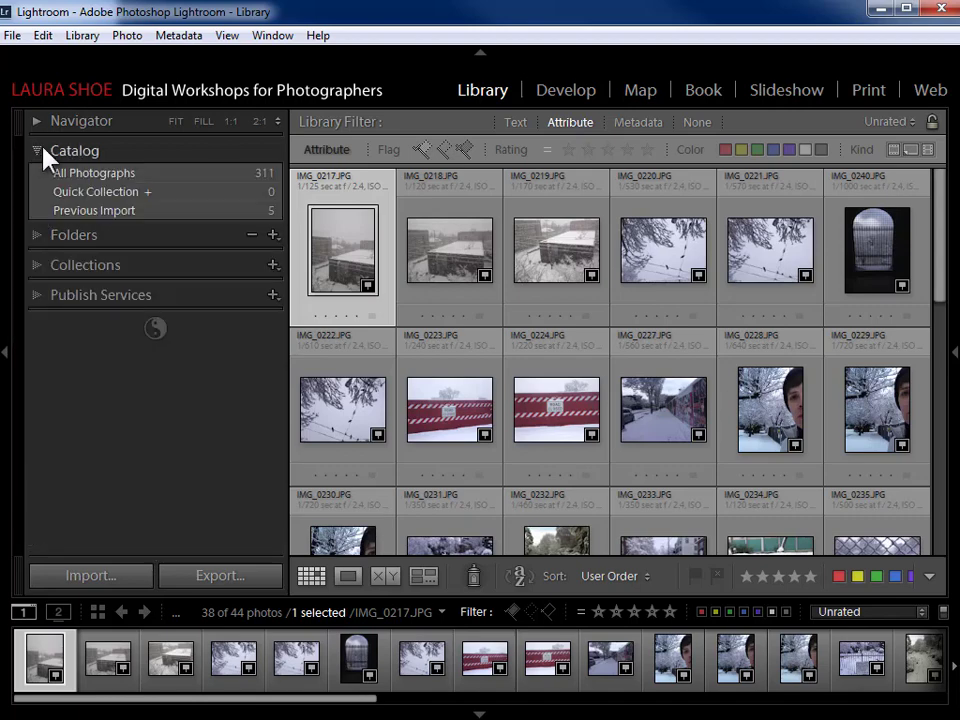
left_click(100, 175)
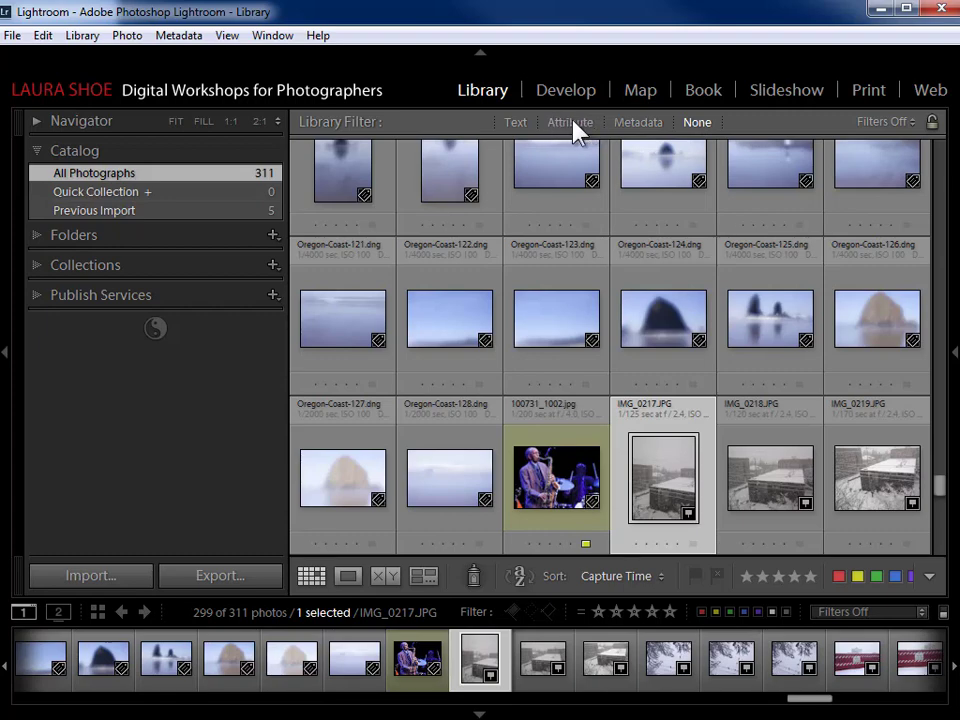
left_click(572, 121)
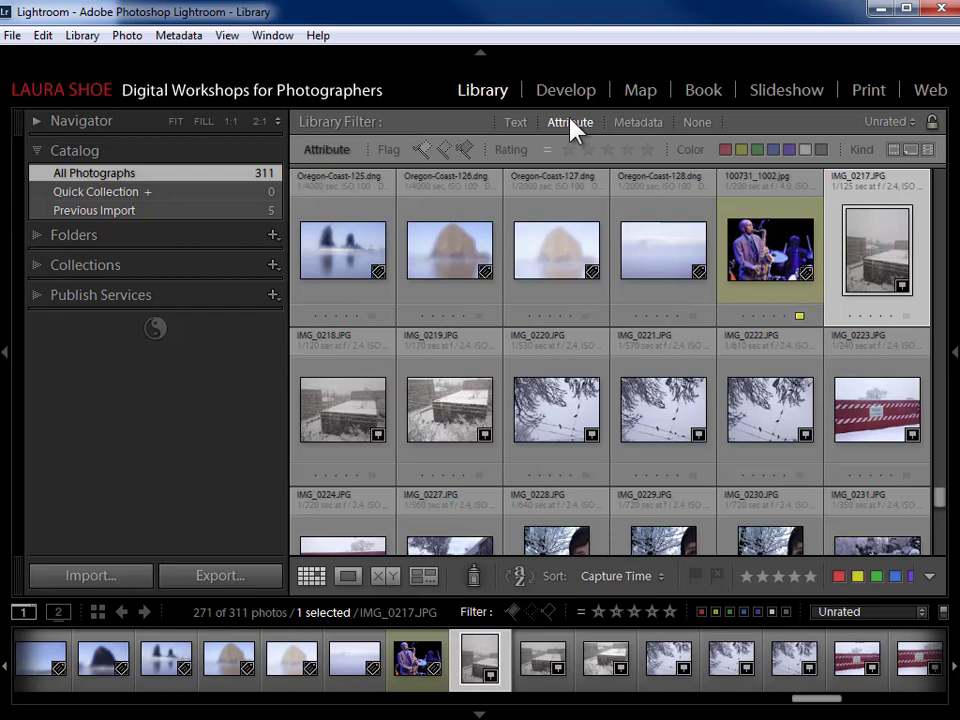
left_click(647, 150)
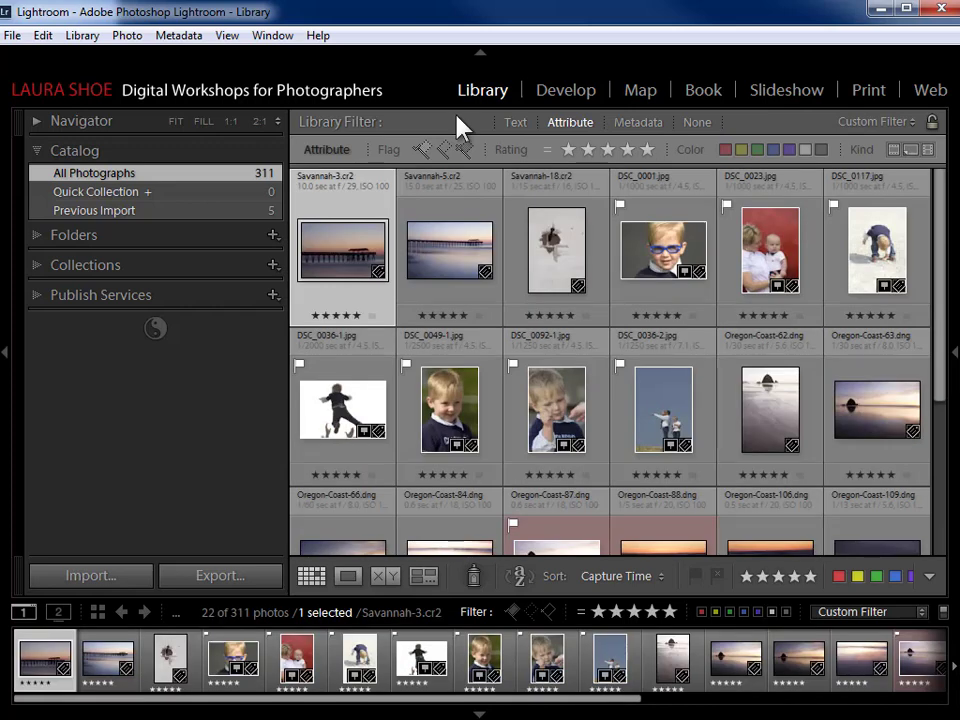
Step: Move the selection in the filtered grid to the photo Oregon-Coast-62.dng
key("Down")
key("Right")
key("Right")
key("Right")
key("Right")
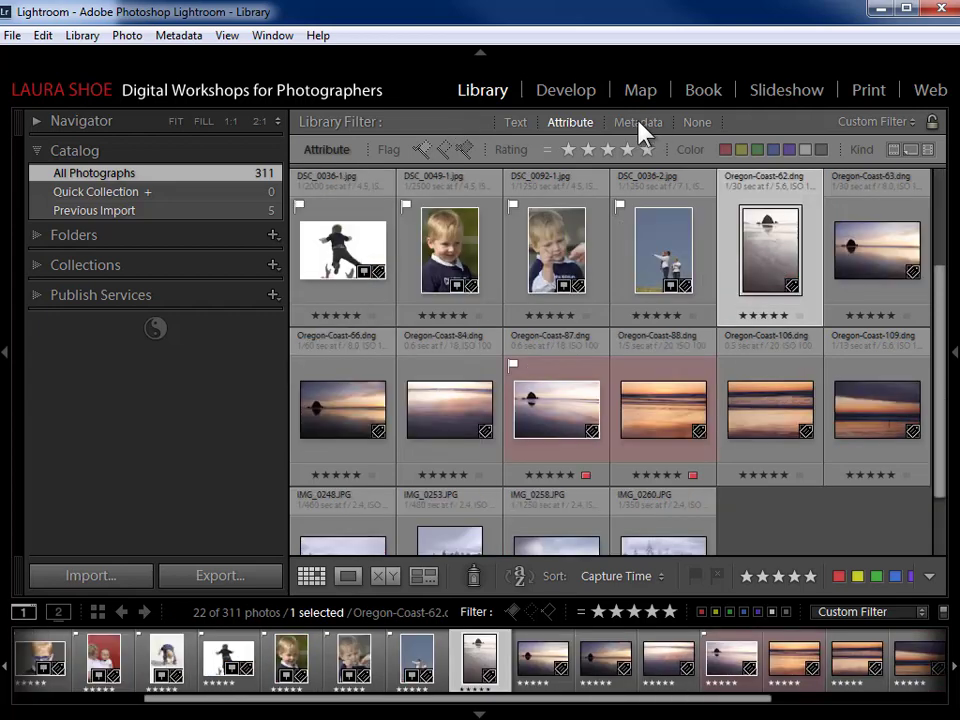
Step: Add the metadata filter columns to the attribute filter and review the criteria available for the Date column
left_click(638, 122)
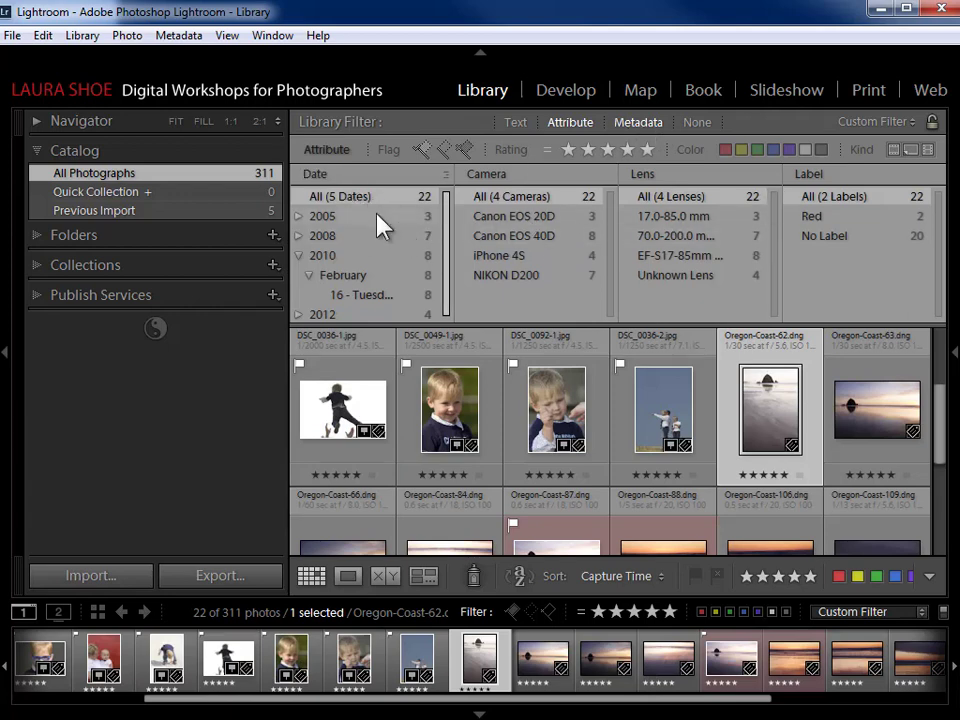
left_click(340, 177)
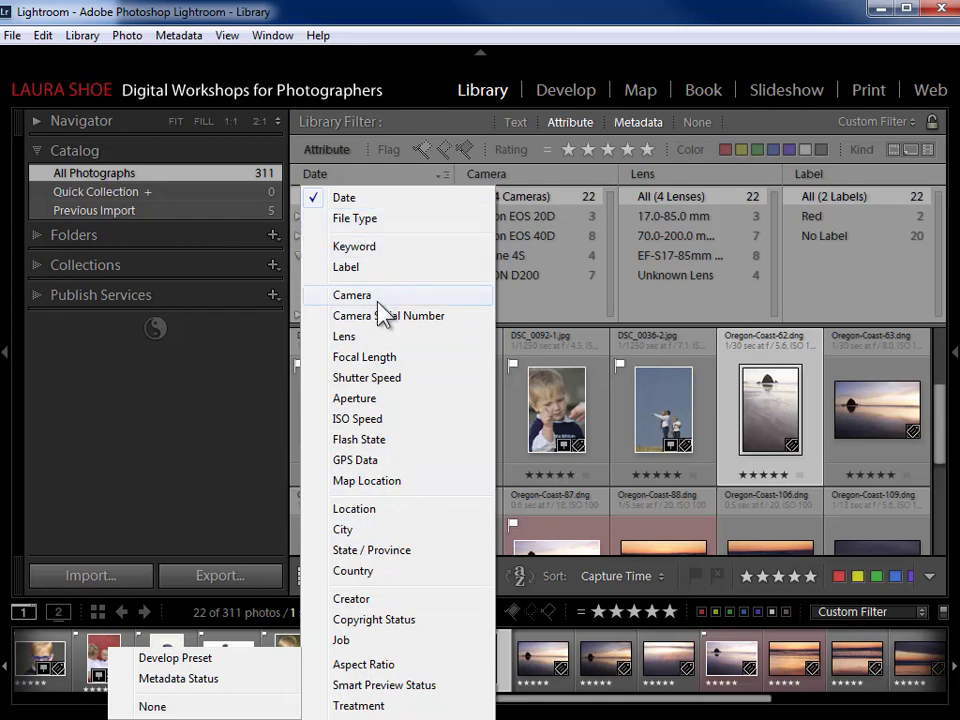
left_click(400, 628)
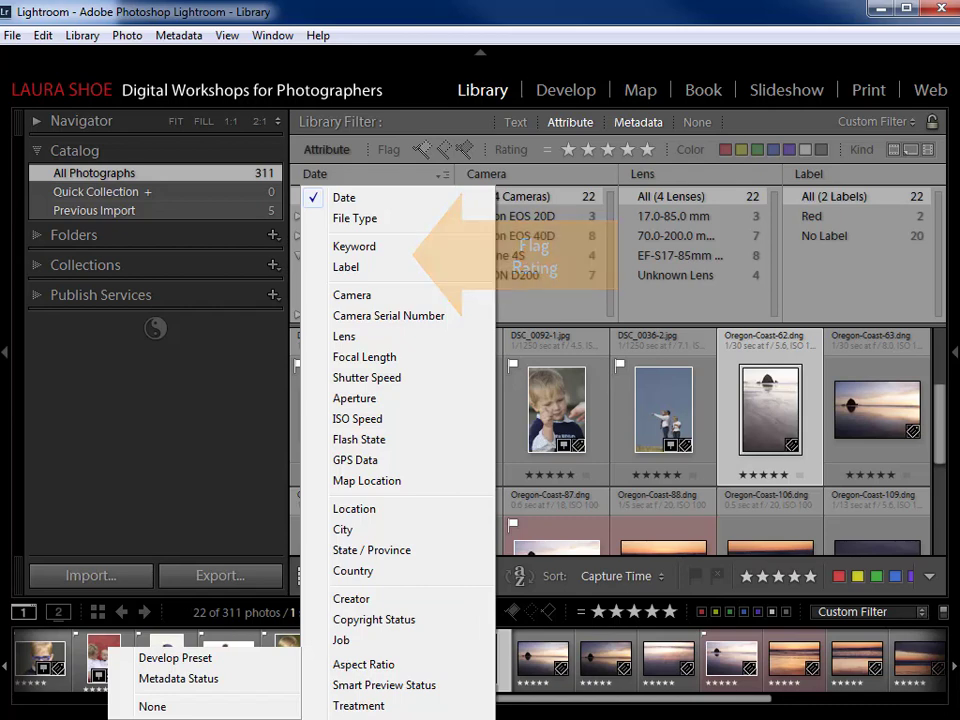
left_click(398, 108)
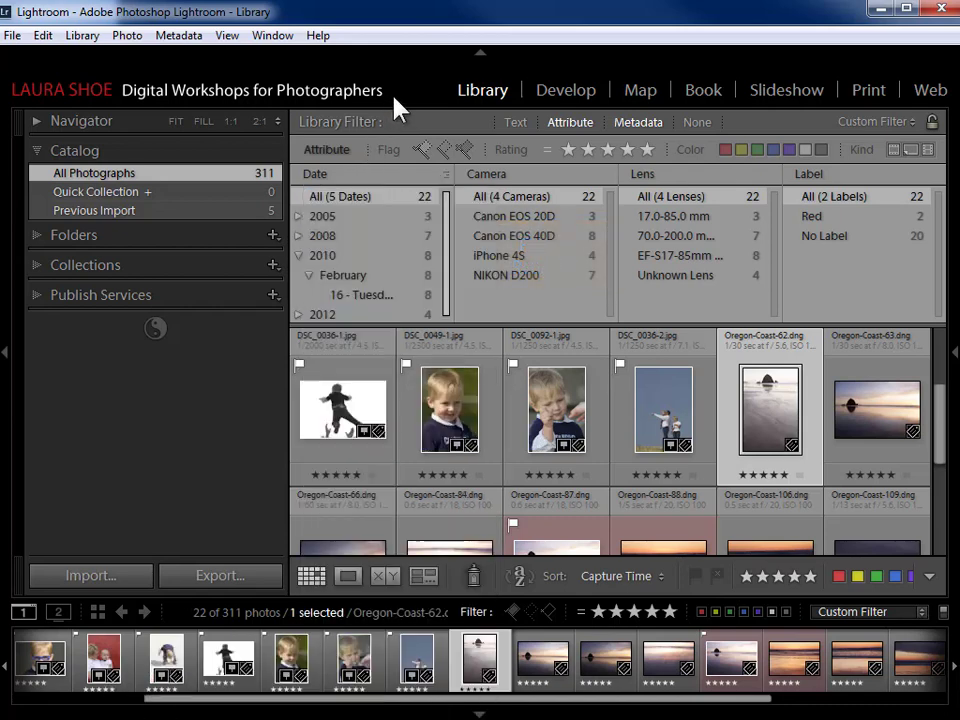
Step: Change the Date column of the metadata filter to Keyword and look through its keywords
left_click(335, 177)
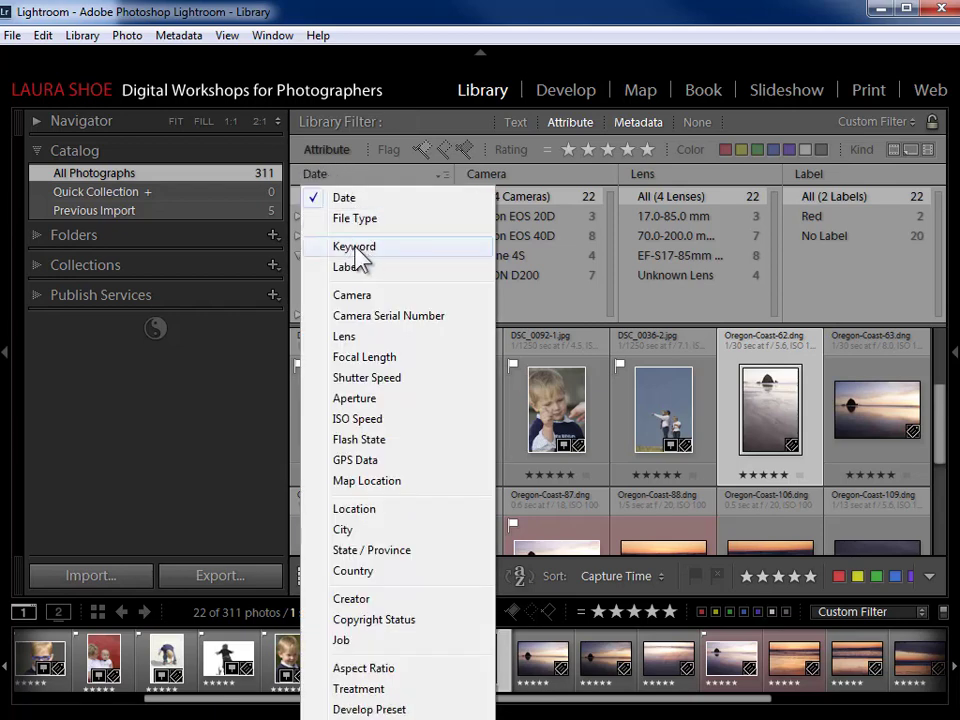
left_click(355, 247)
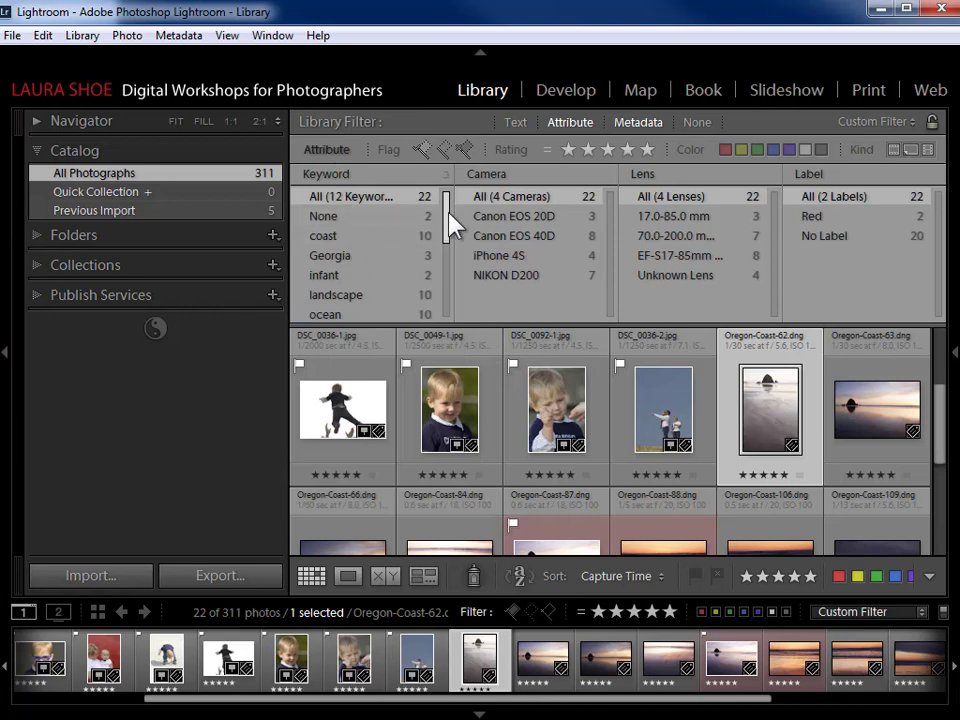
mouse_move(450, 225)
left_mouse_down()
mouse_move(450, 290)
mouse_move(448, 228)
left_mouse_up()
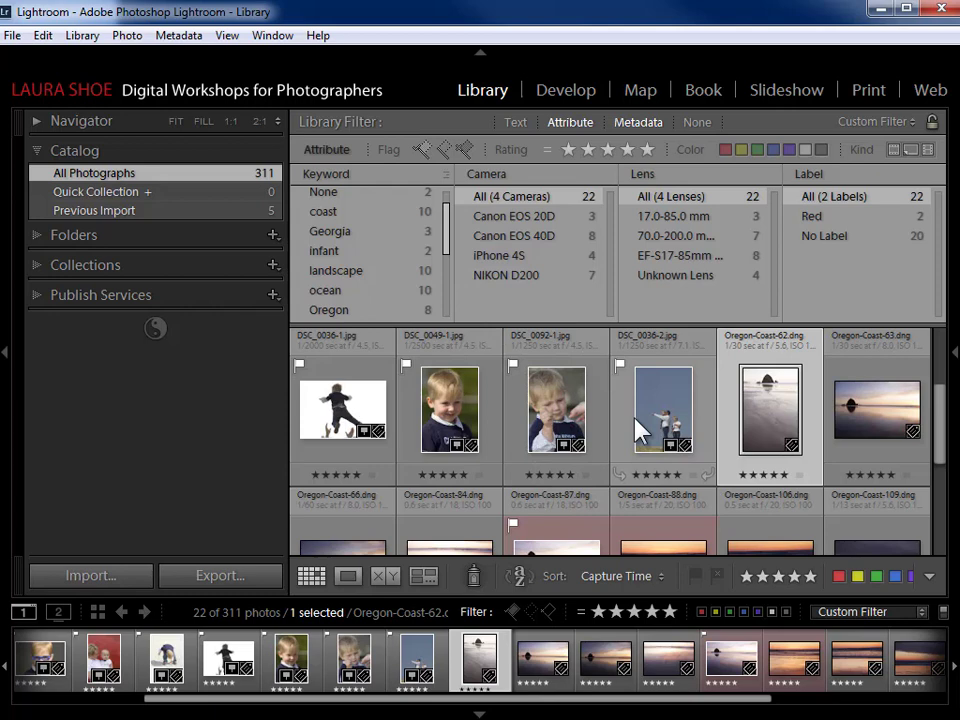
Step: Hide the filmstrip and filter the five-star photos by the keyword landscape
left_click(481, 714)
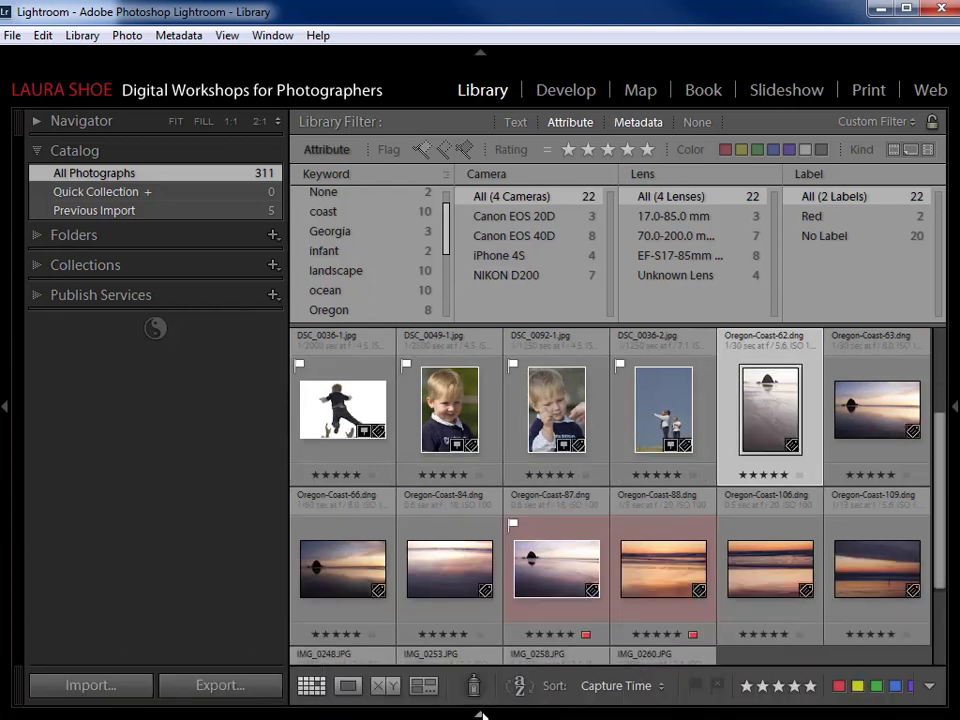
left_click(339, 276)
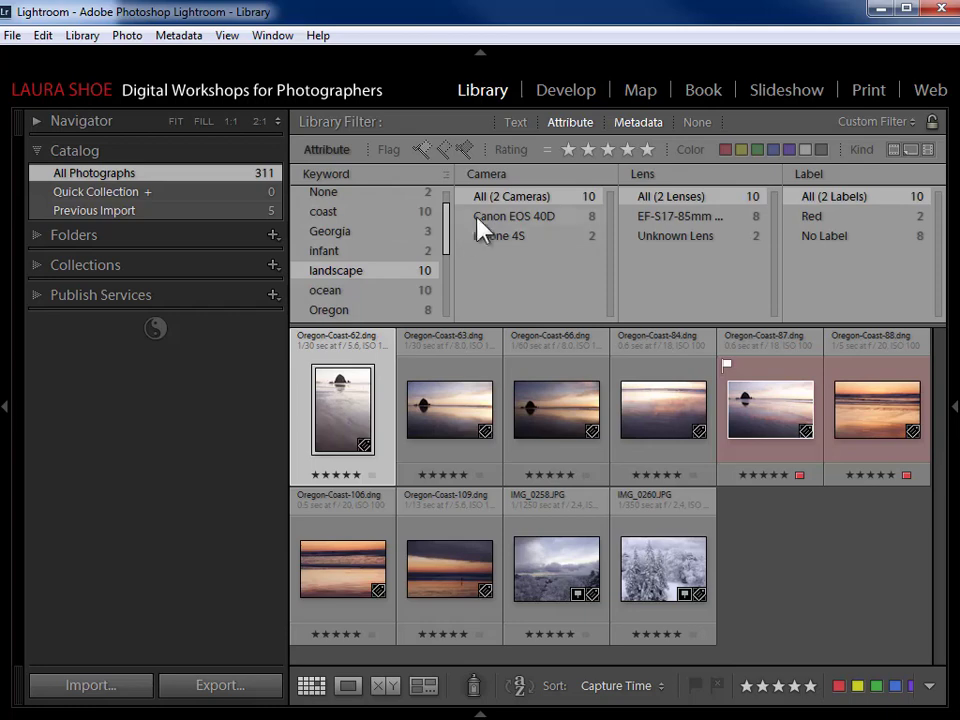
Step: Change the Camera column to Keyword and narrow the landscape photos to those also tagged coast
left_click(519, 176)
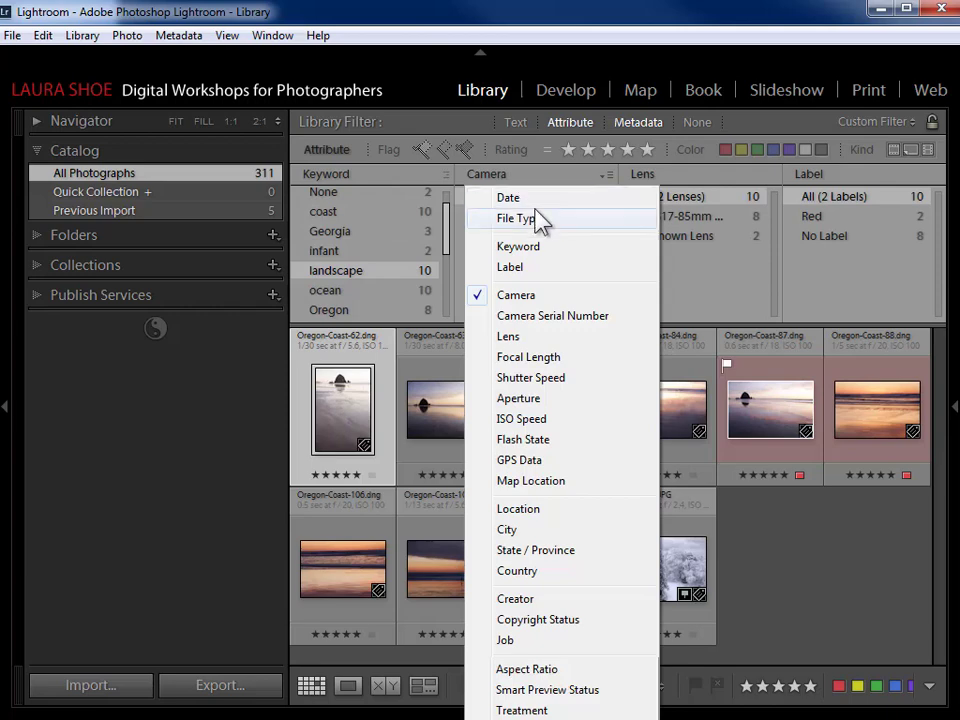
left_click(540, 249)
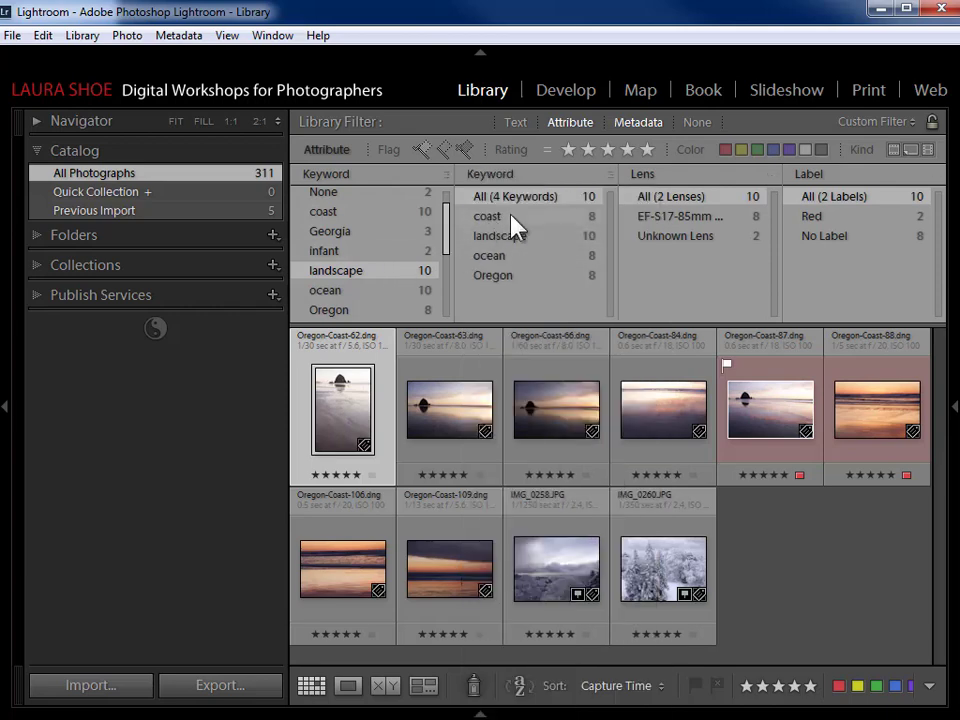
left_click(511, 216)
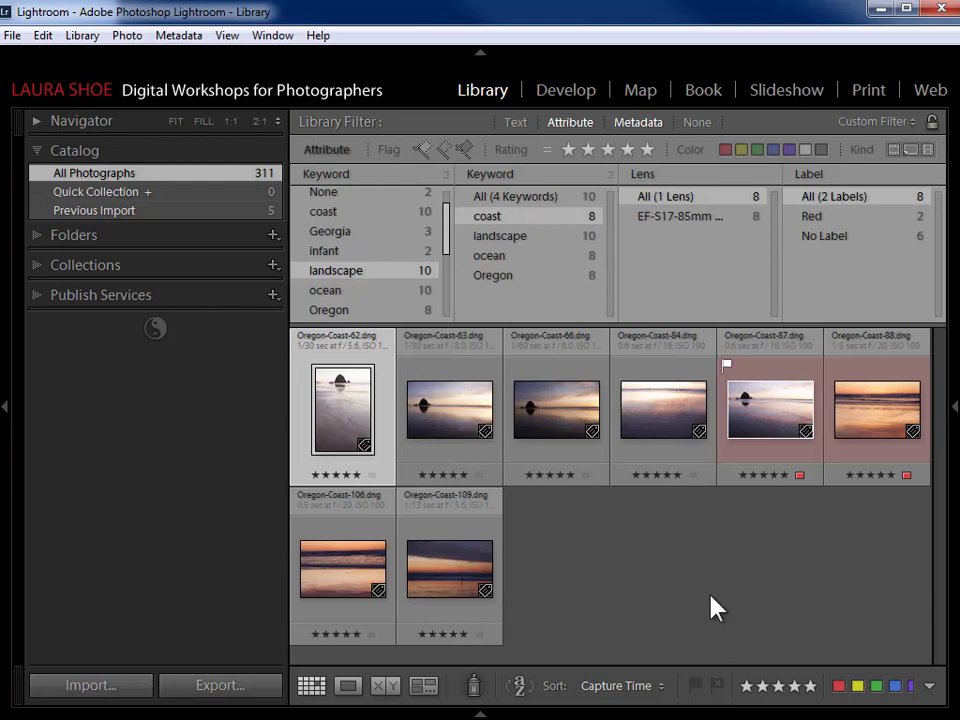
Step: Change the Lens column to Date and narrow the landscape and coast photos to February 2010
left_click(662, 177)
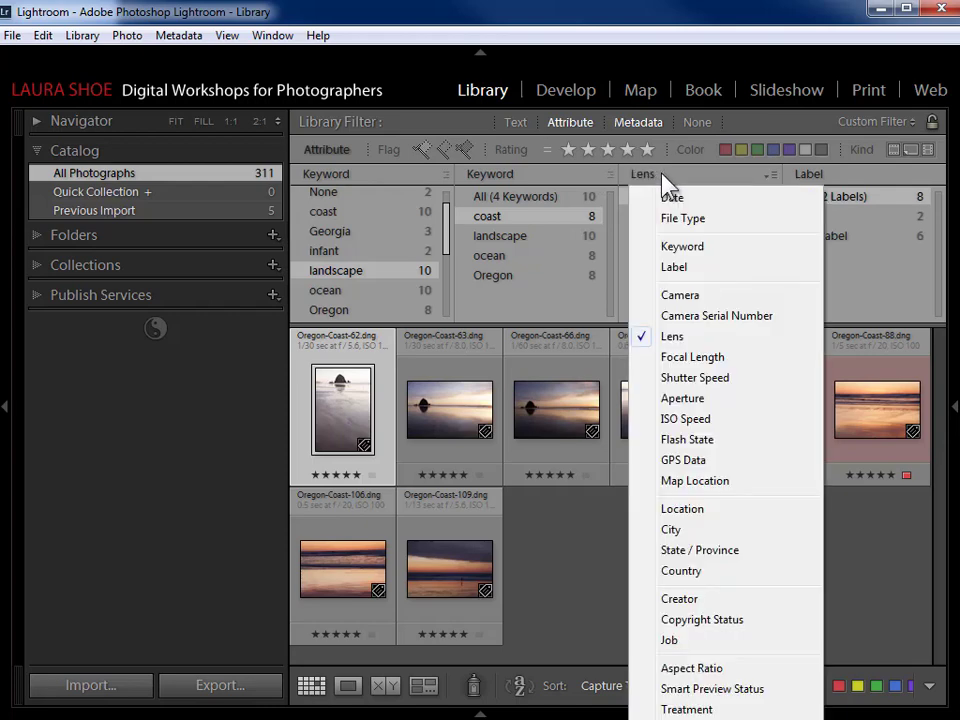
left_click(684, 204)
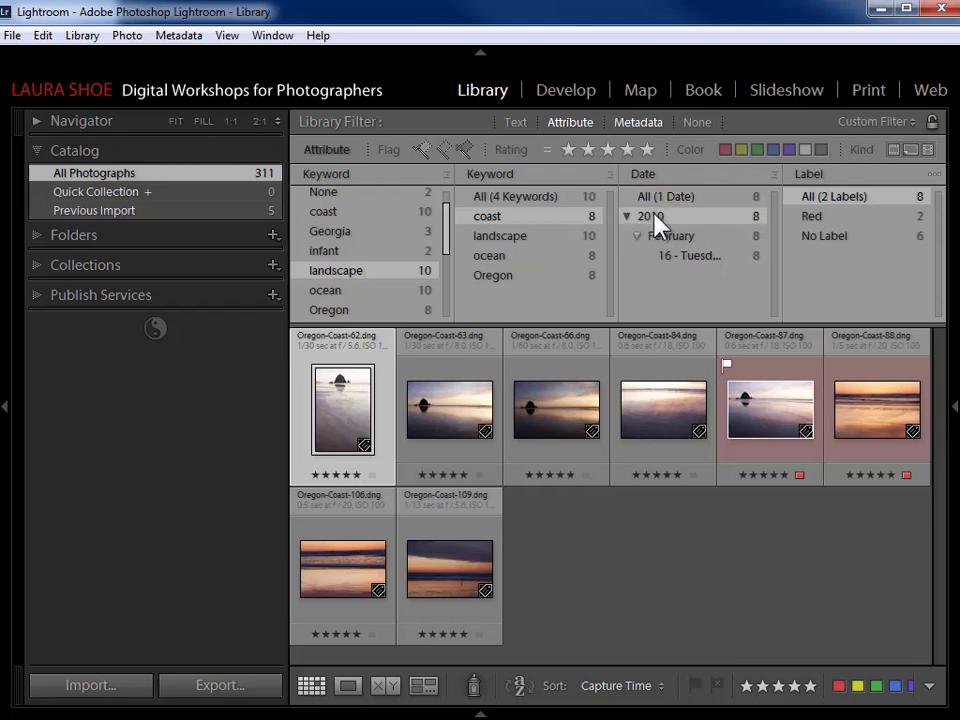
left_click(689, 266)
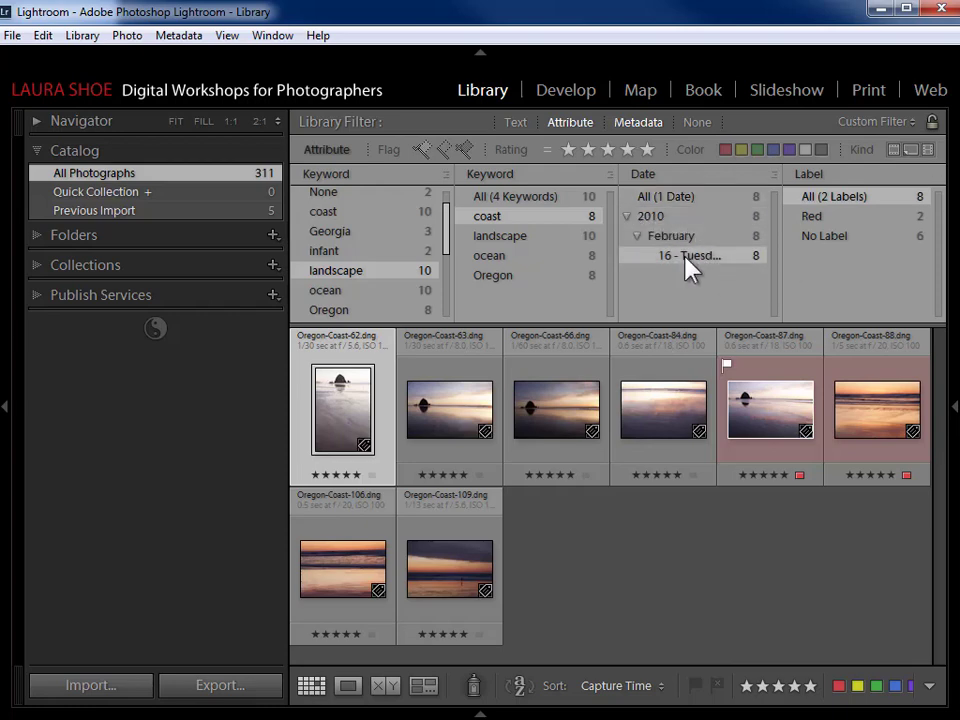
left_click(688, 248)
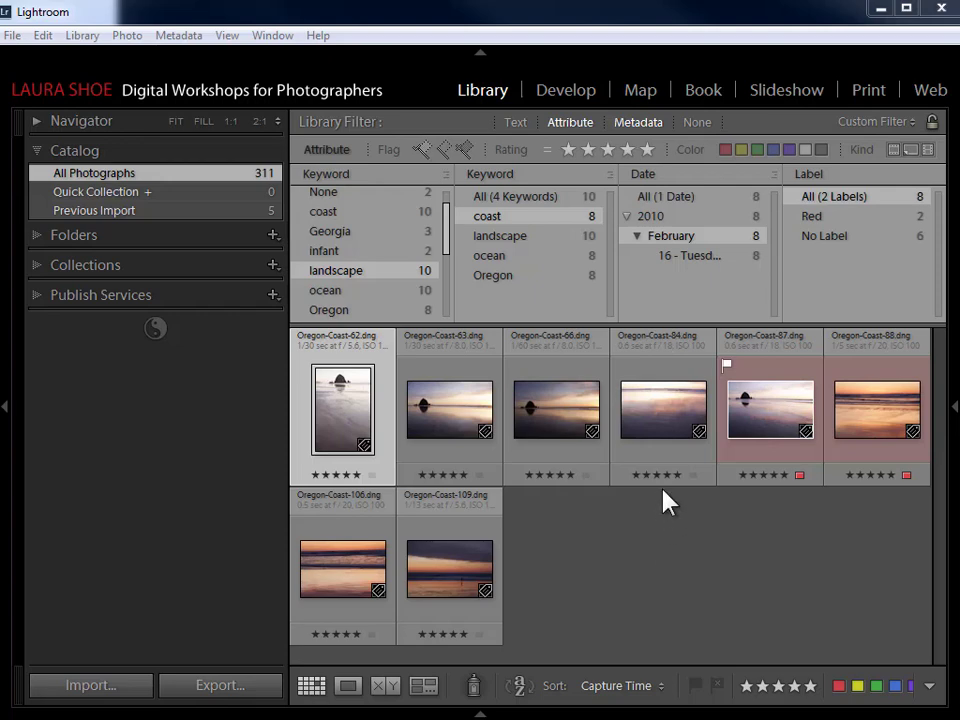
Step: Turn the filters off, reopen the metadata filter and reset its columns to All
left_click(703, 126)
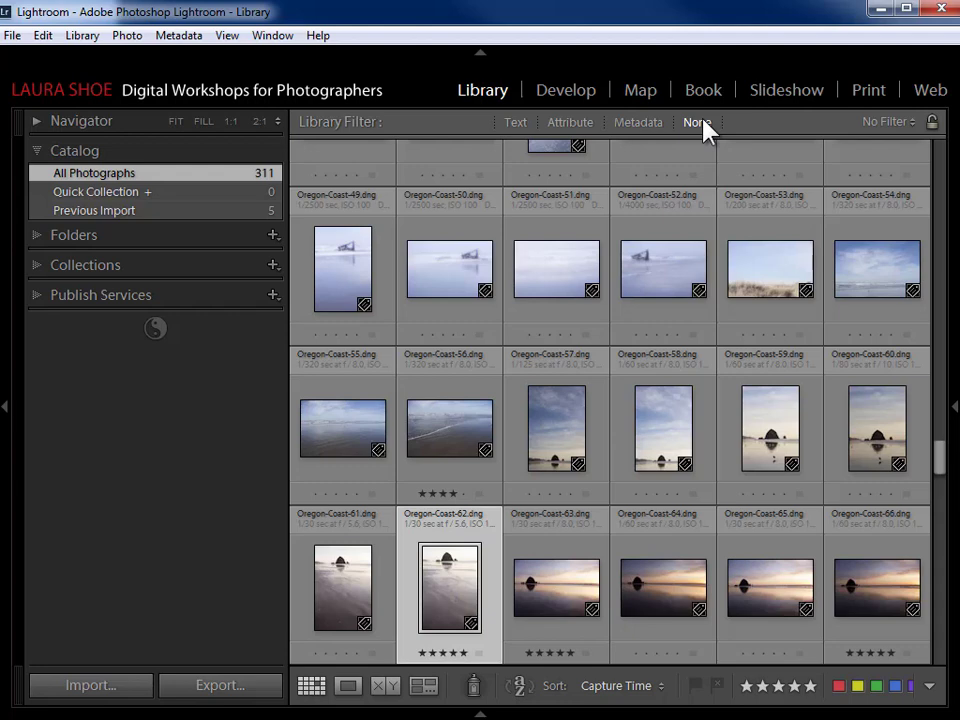
left_click(642, 128)
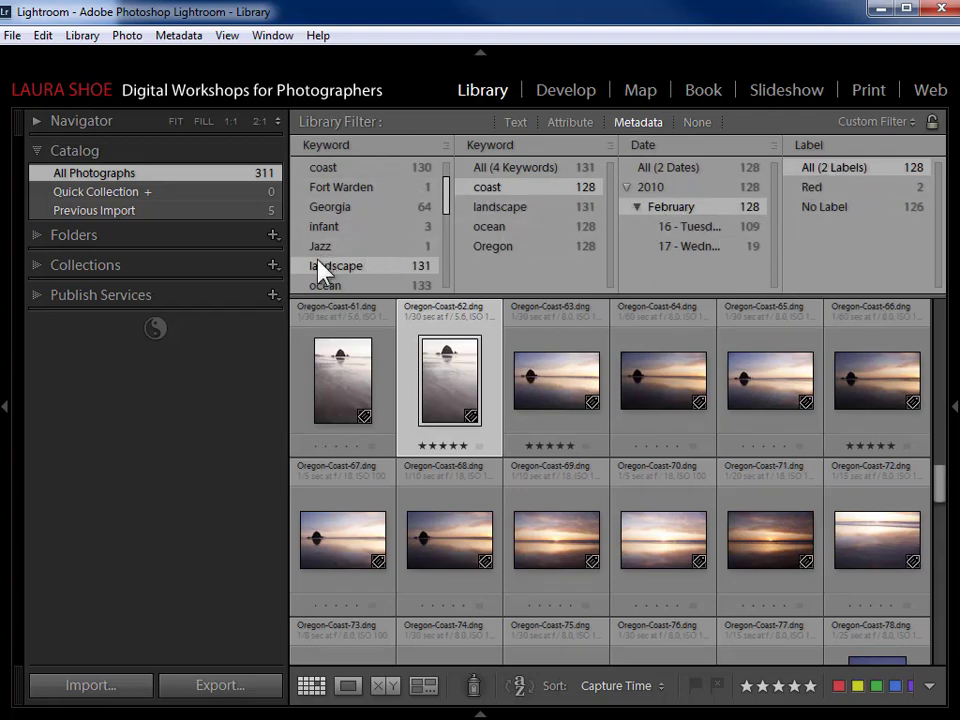
left_click_drag(450, 214, 448, 195)
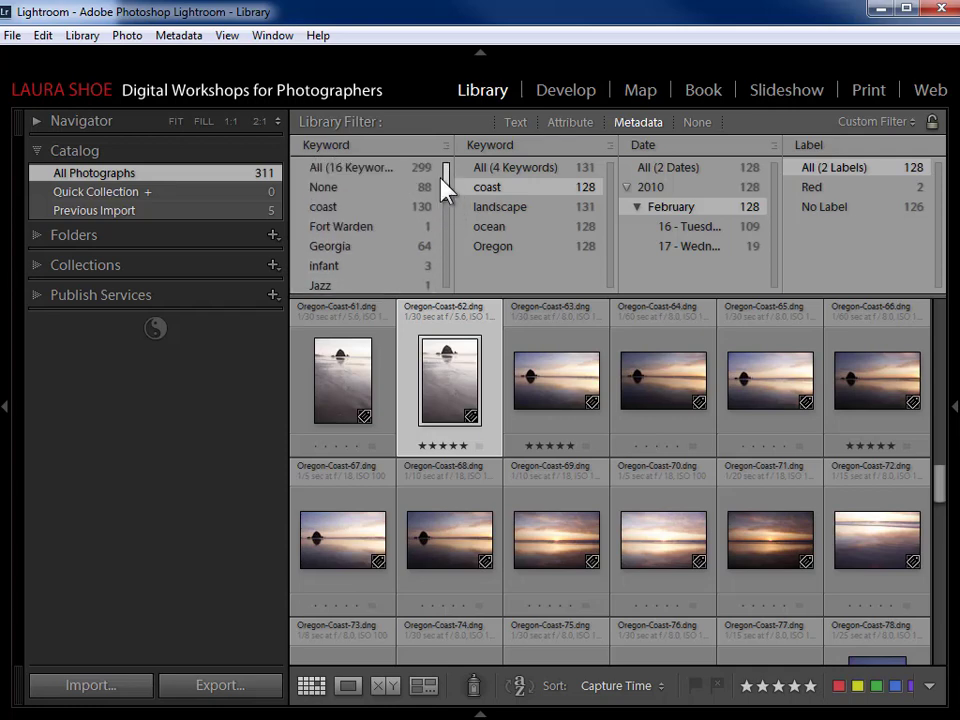
left_click(331, 170)
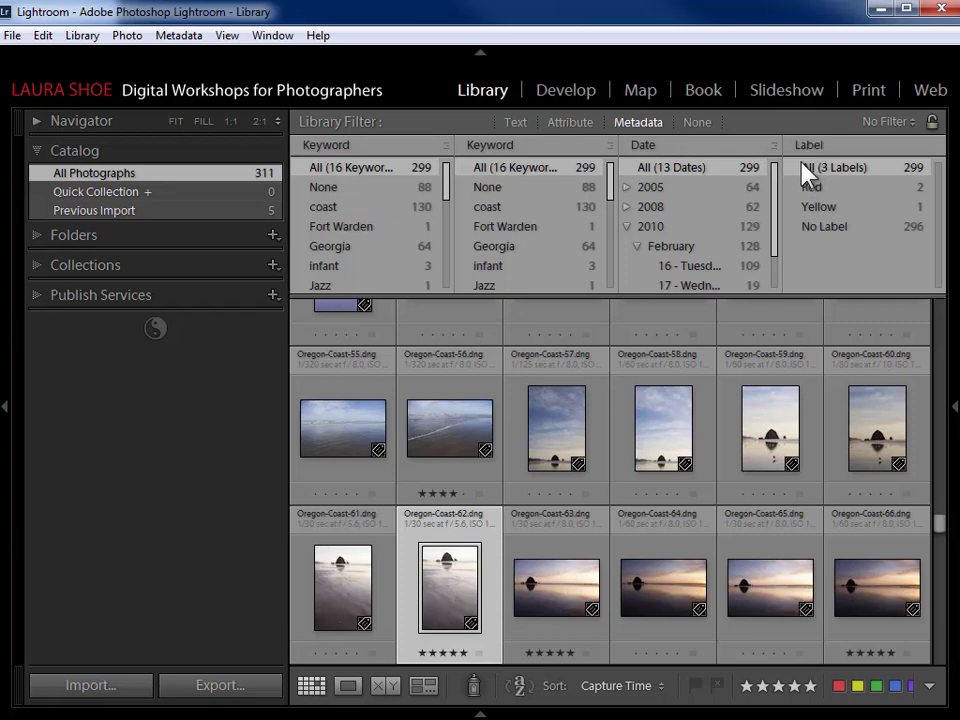
Step: Switch to the attribute filter and clear its five-star rating criterion
left_click(572, 124)
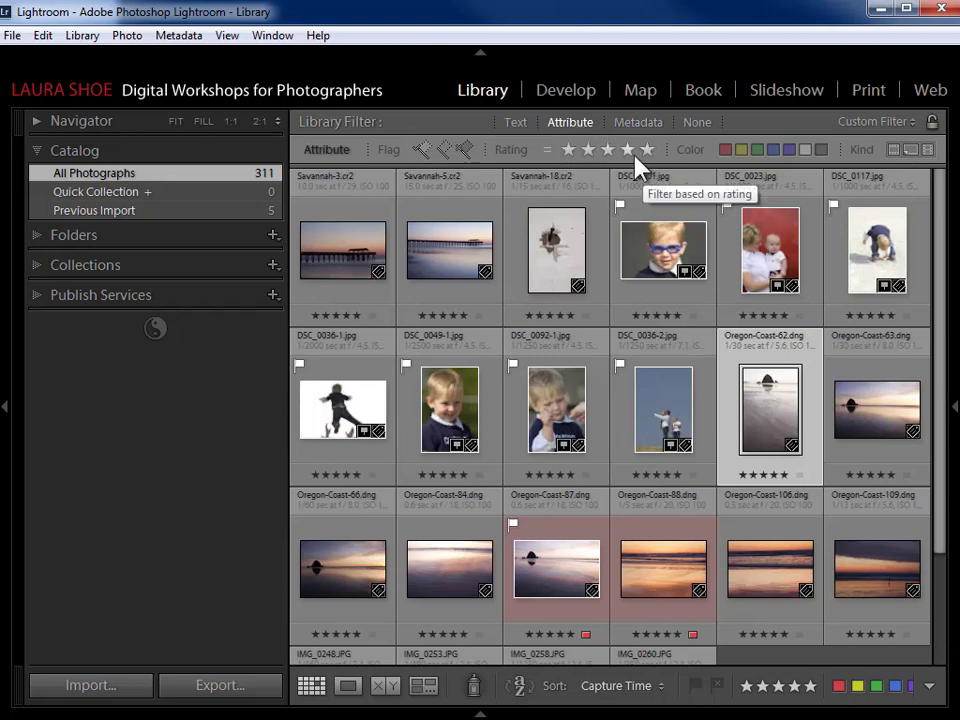
mouse_move(577, 197)
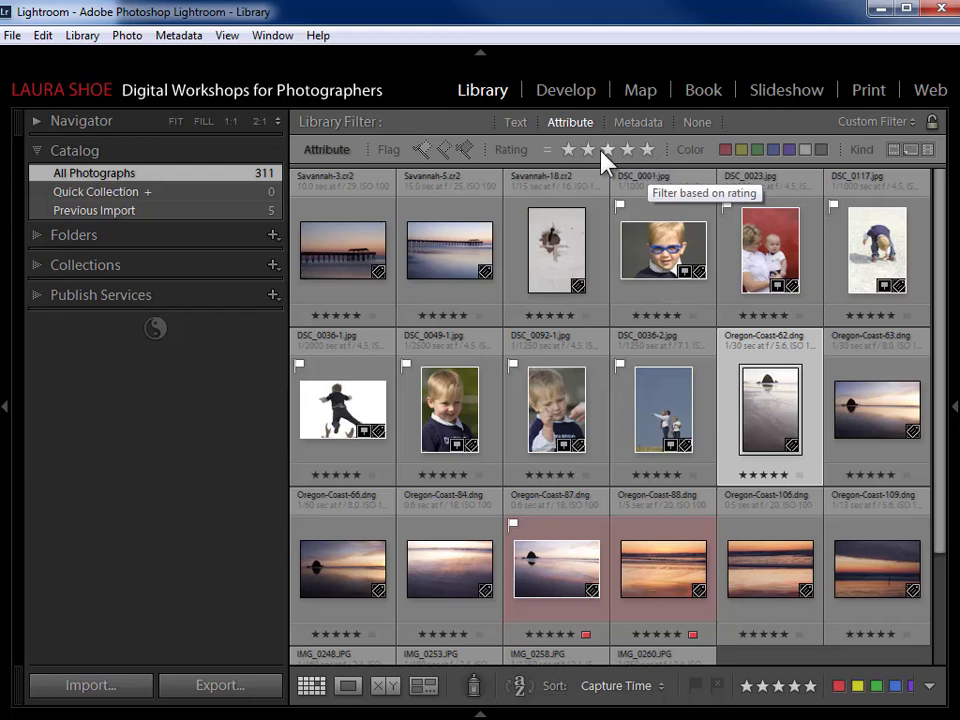
left_click(647, 152)
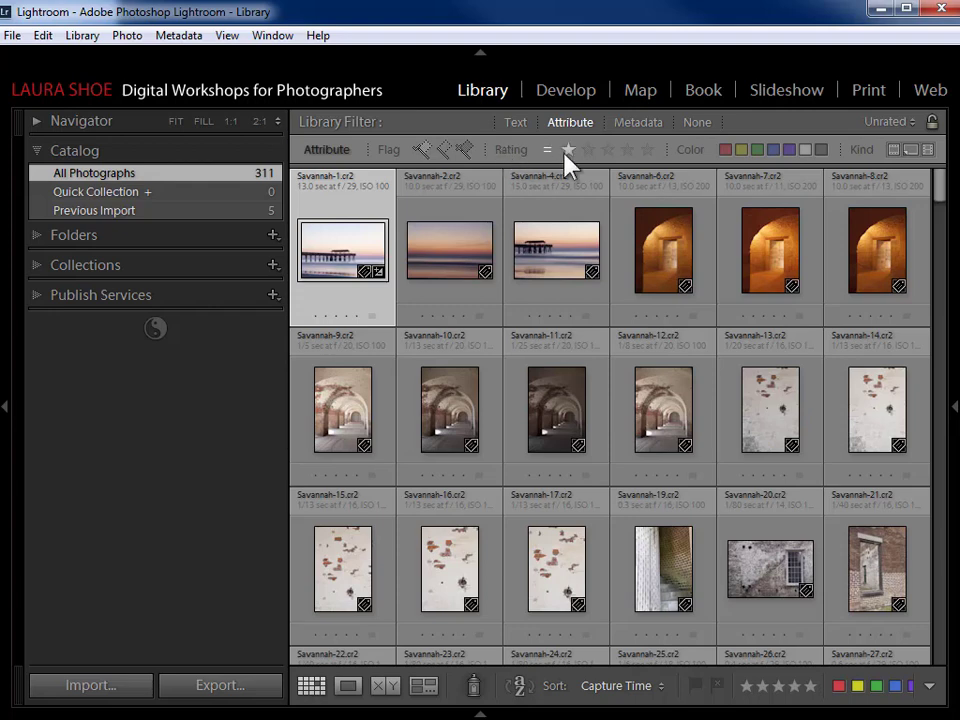
Step: Show only the photos flagged as picks, clear that criterion, and do the same with the videos-only criterion
left_click(423, 151)
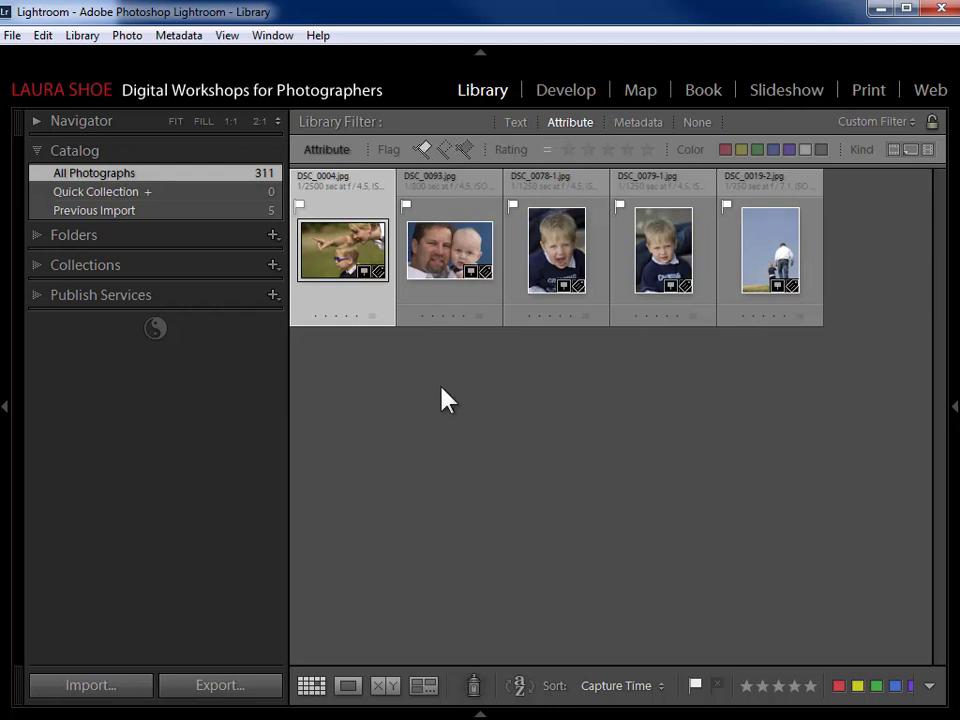
left_click(425, 156)
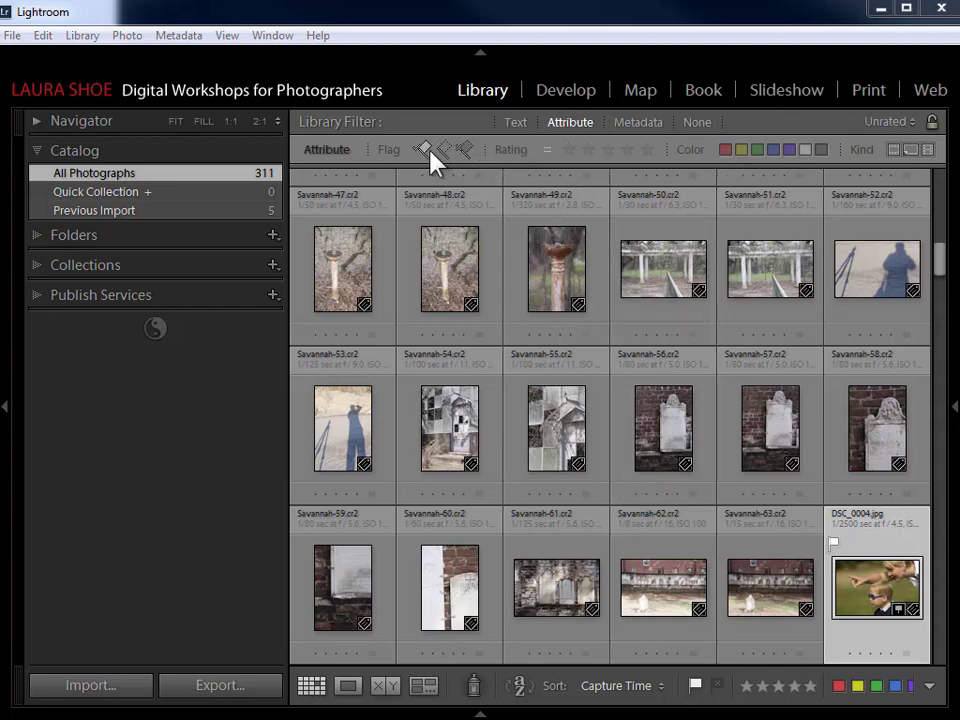
left_click(928, 152)
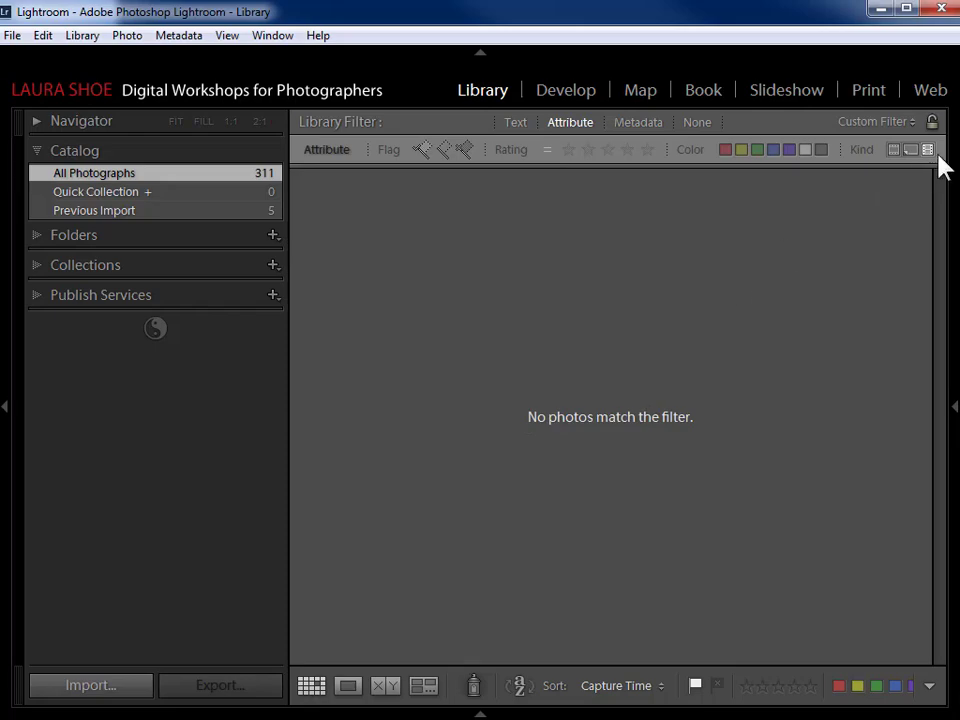
left_click(928, 152)
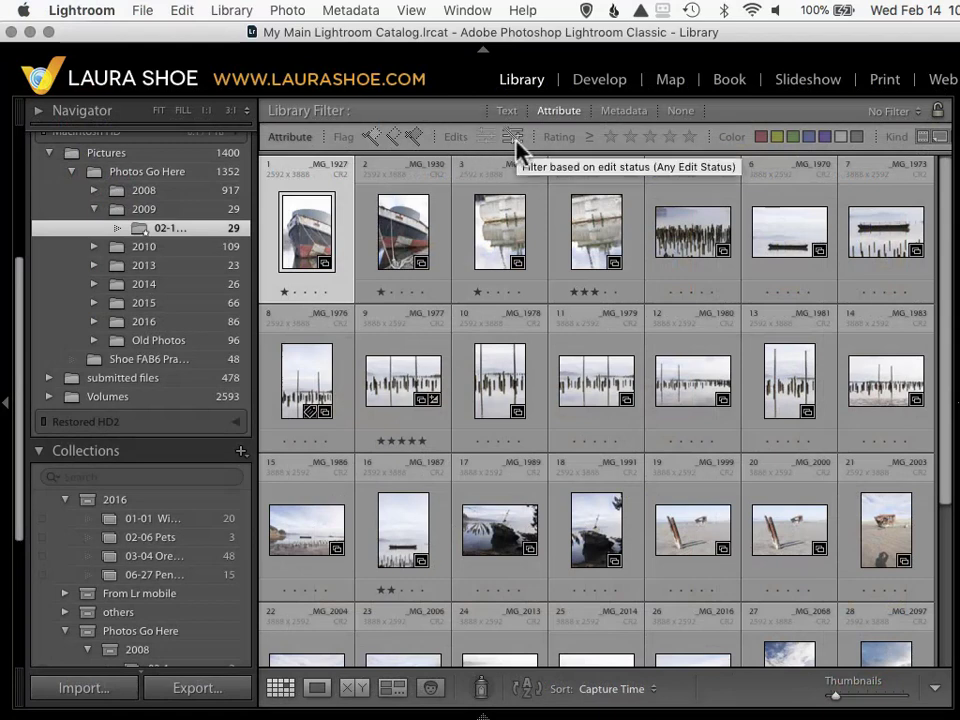
Step: Show only edited photos, then only unedited ones, clear the edit filter and review its edit status options
left_click(485, 140)
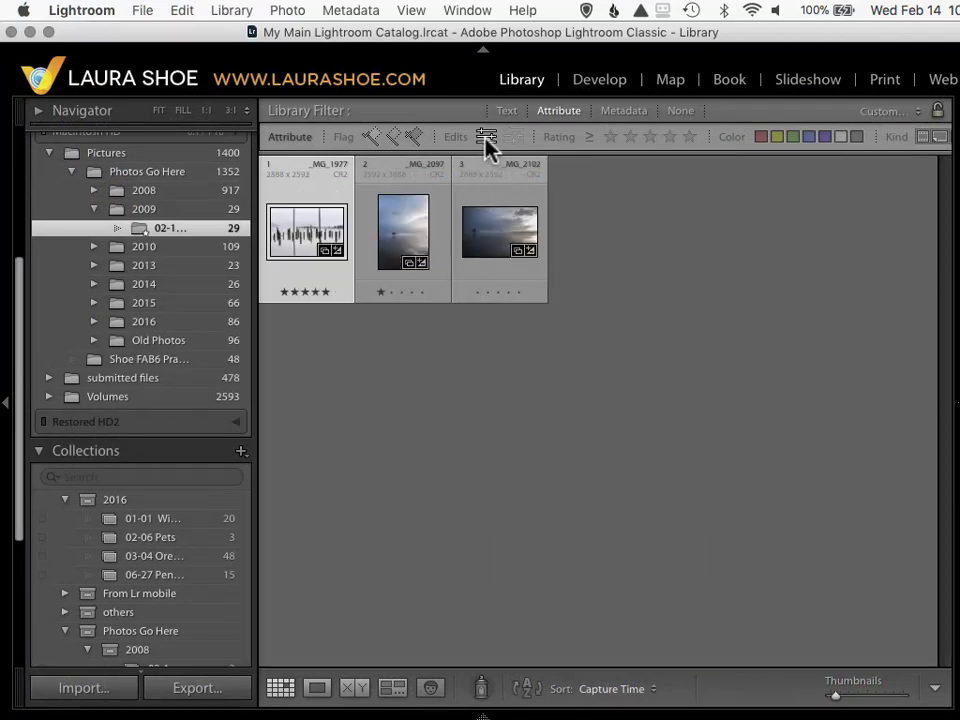
left_click(486, 142)
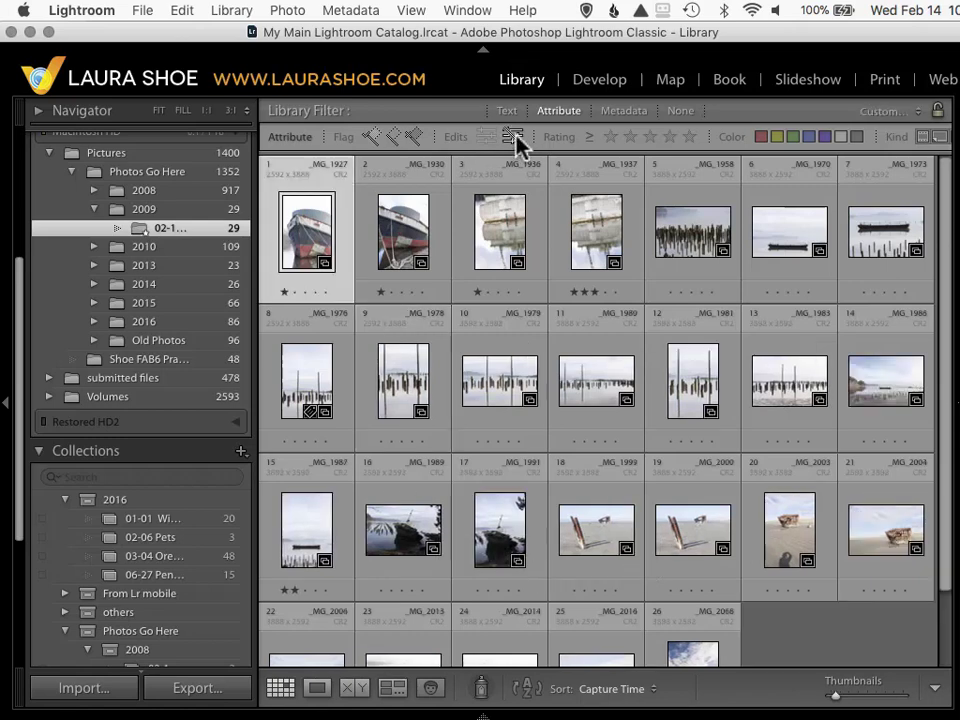
left_click(514, 138)
left_click(515, 140)
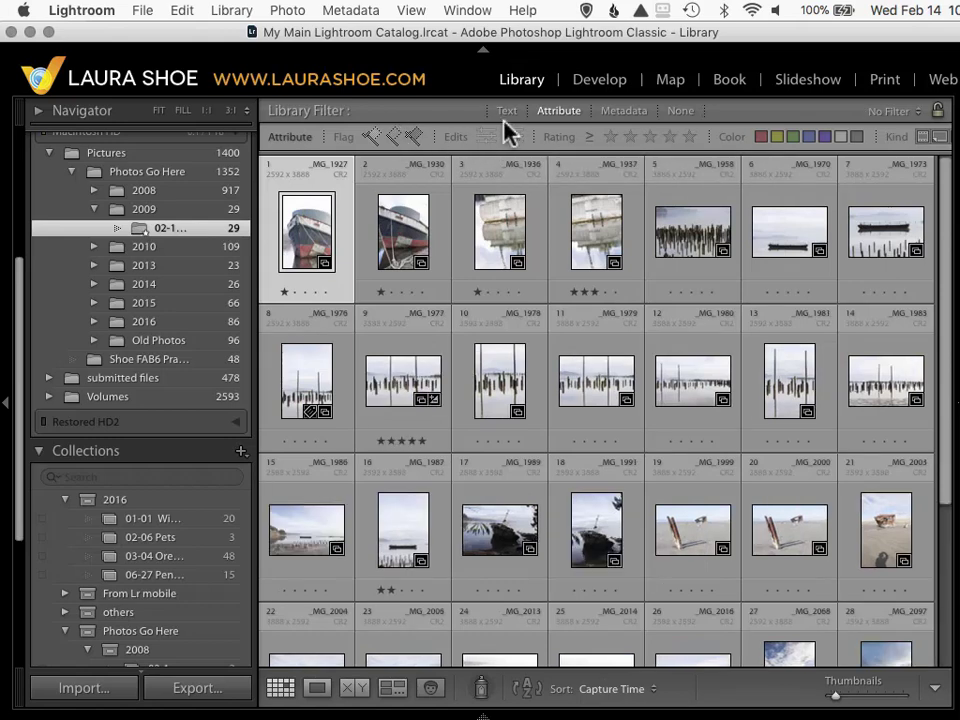
right_click(504, 143)
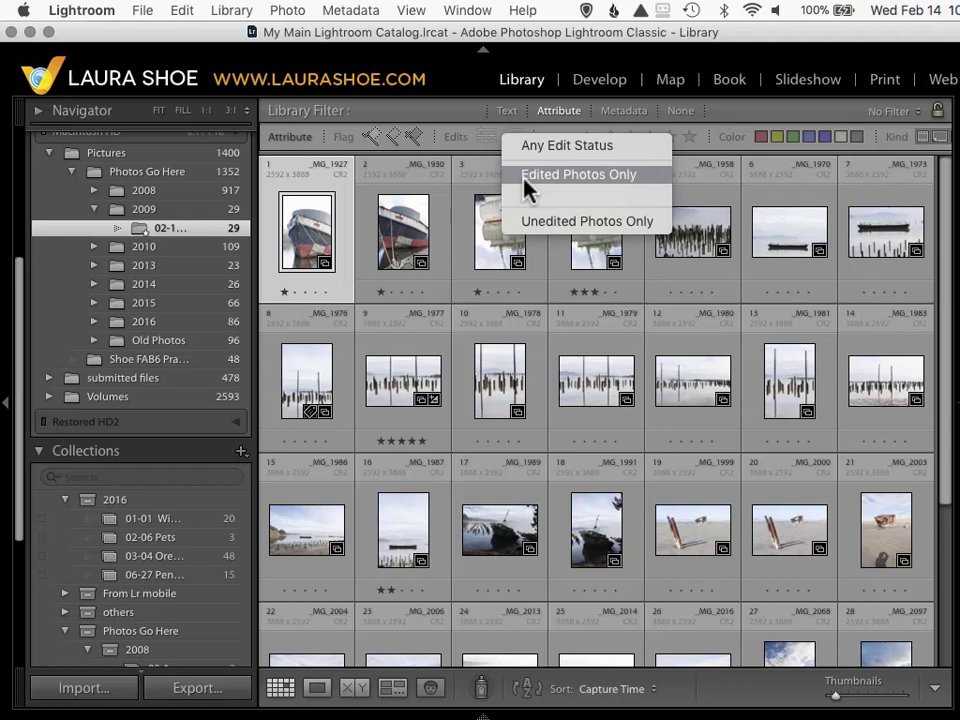
left_click(464, 142)
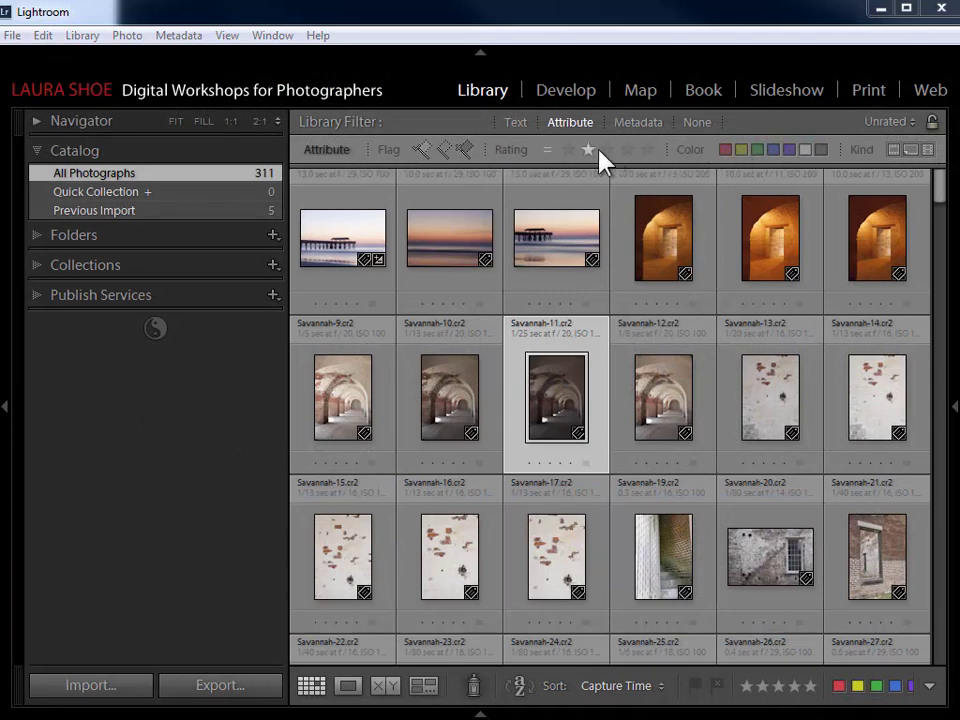
Step: Replace the attribute filter with a text filter for filenames containing 11 and review the available matching rules
left_click(572, 124)
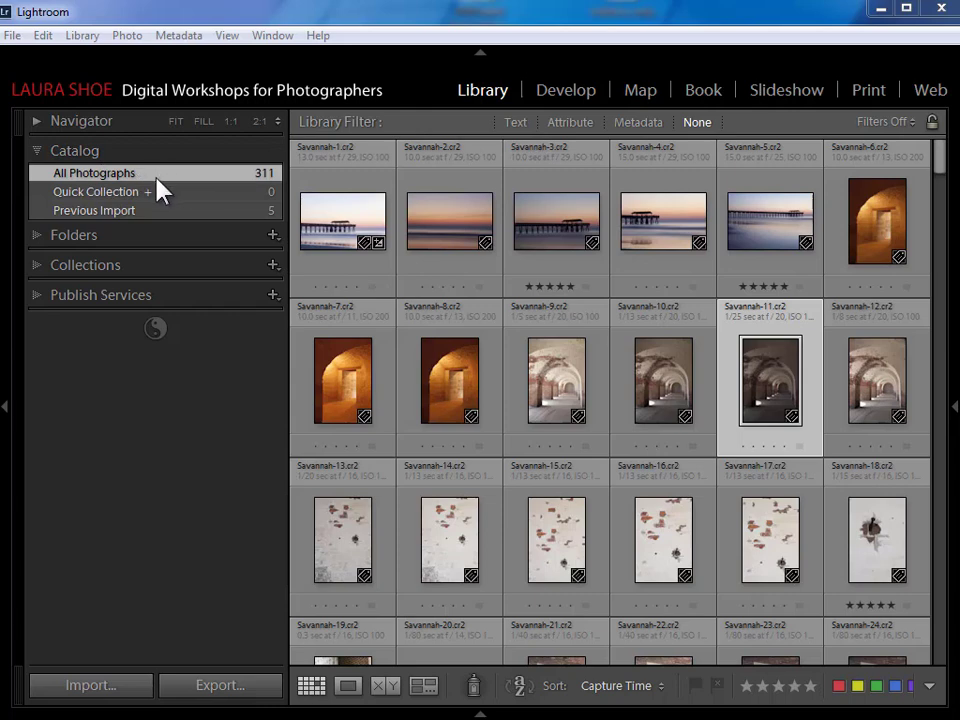
left_click(516, 123)
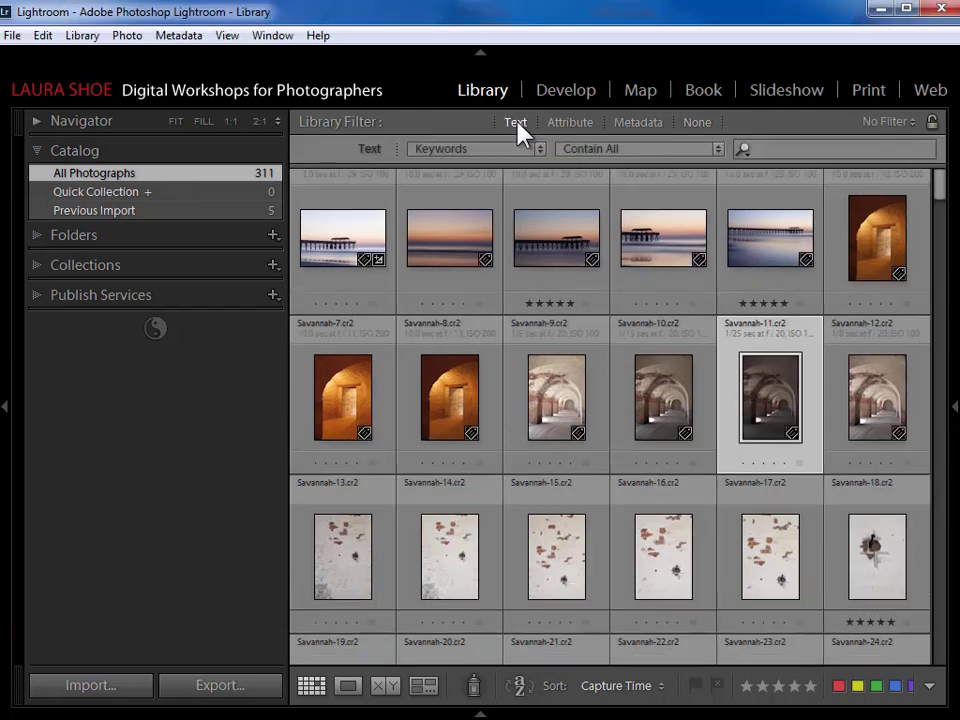
left_click(539, 158)
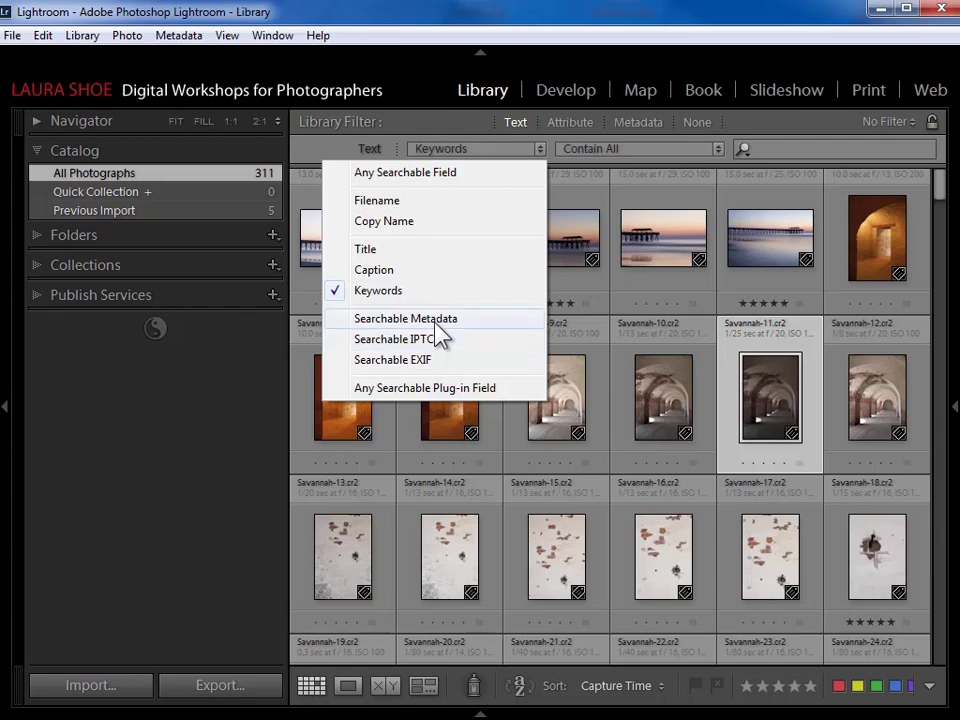
left_click(431, 204)
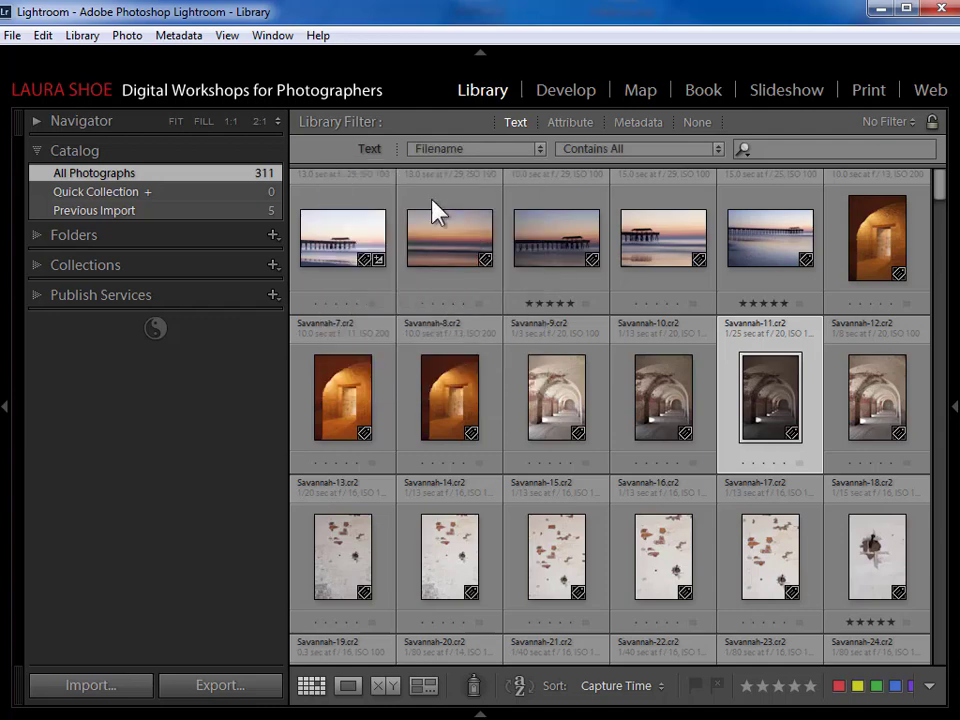
left_click(782, 150)
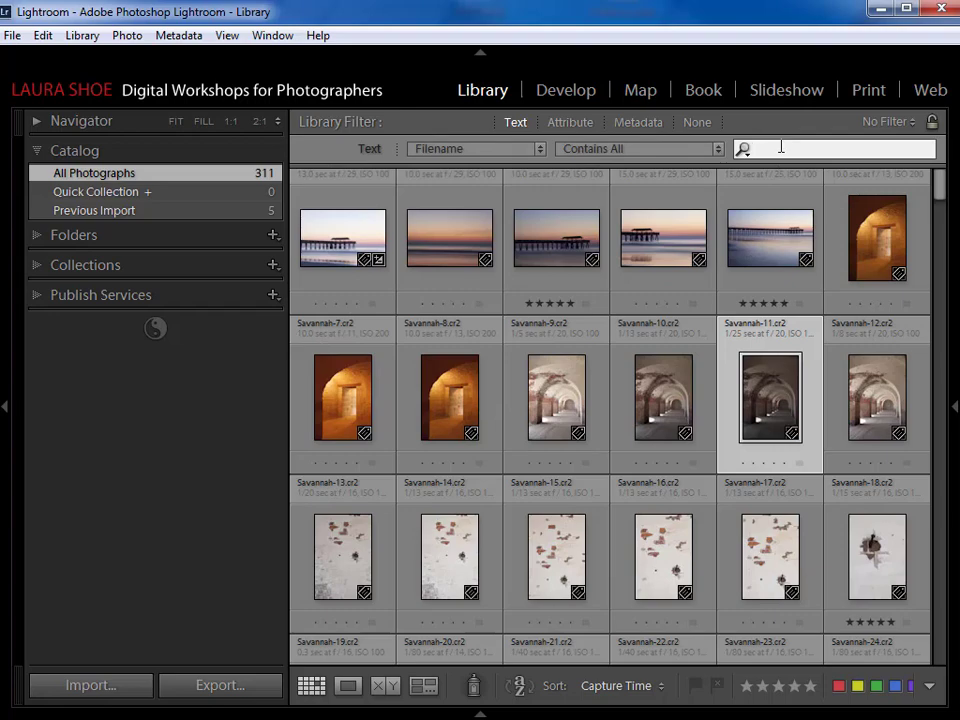
type("11")
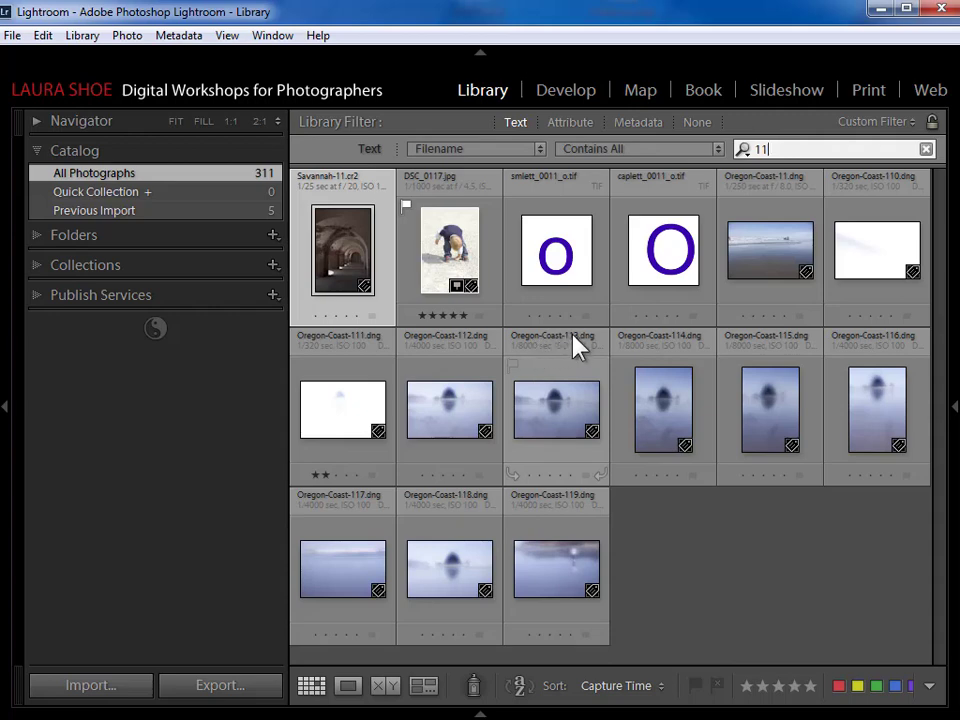
left_click(719, 152)
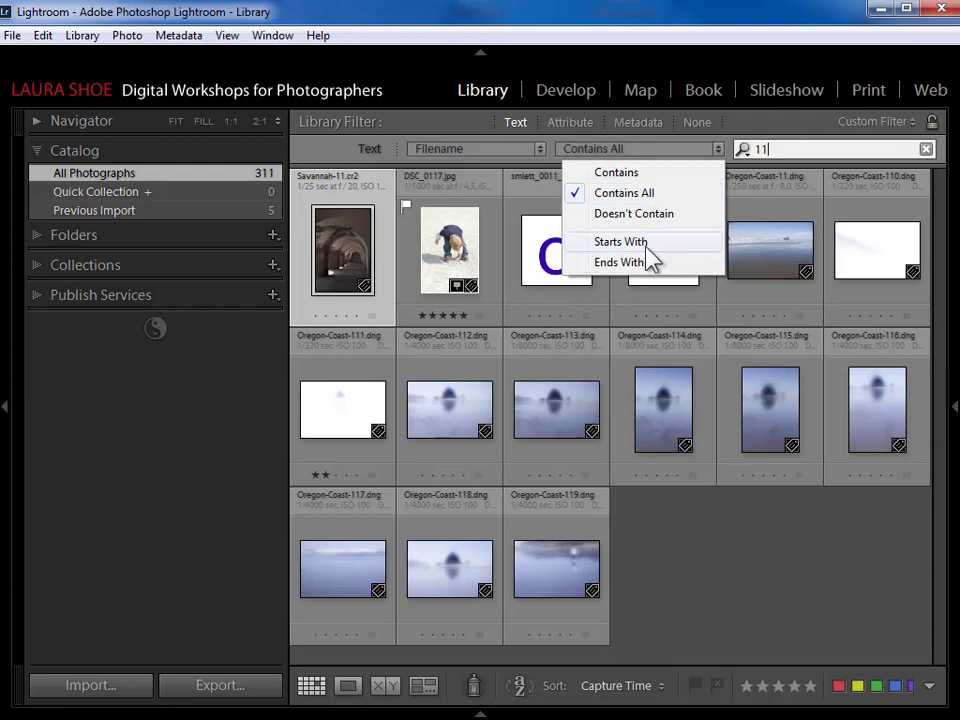
left_click(762, 126)
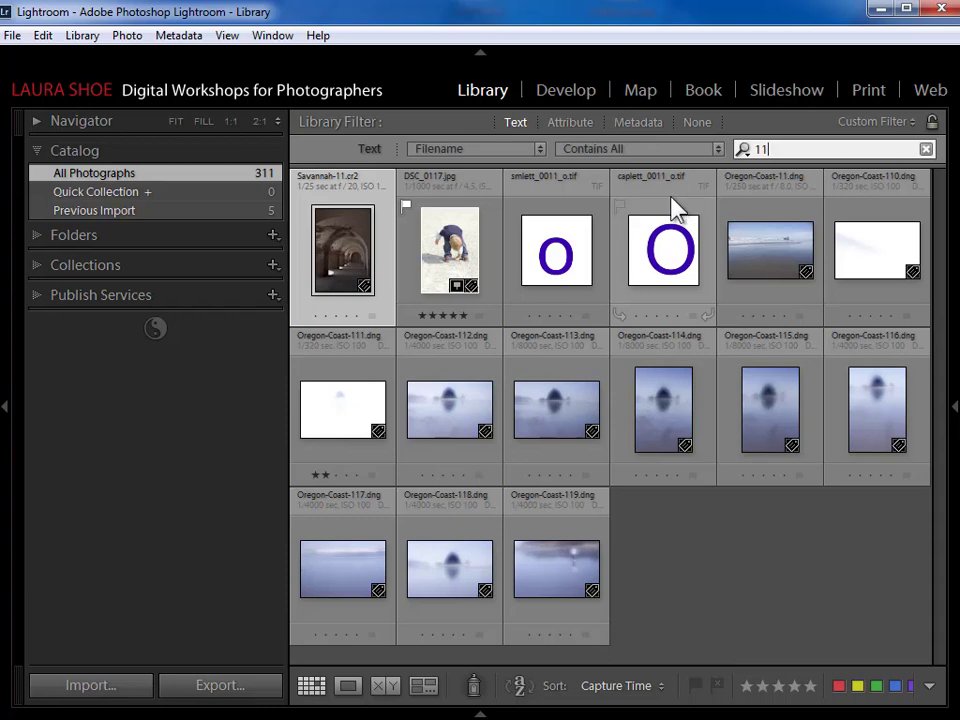
Step: Search any searchable field for coast, then clear the search text and close the text filter
left_click(537, 149)
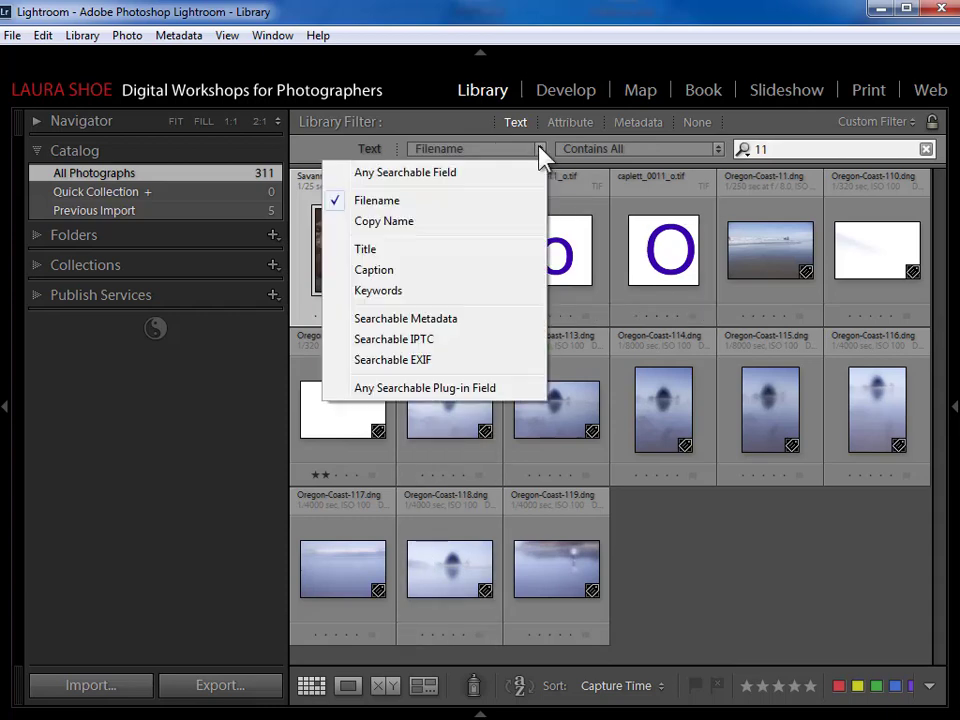
left_click(459, 173)
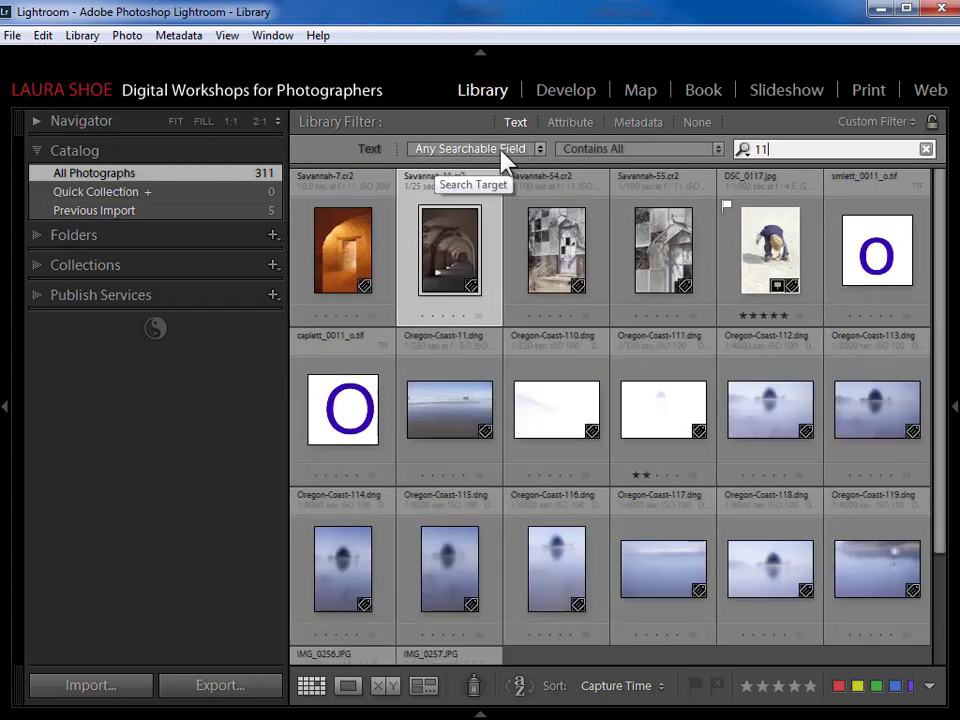
double_click(758, 149)
key("BackSpace")
type("coast")
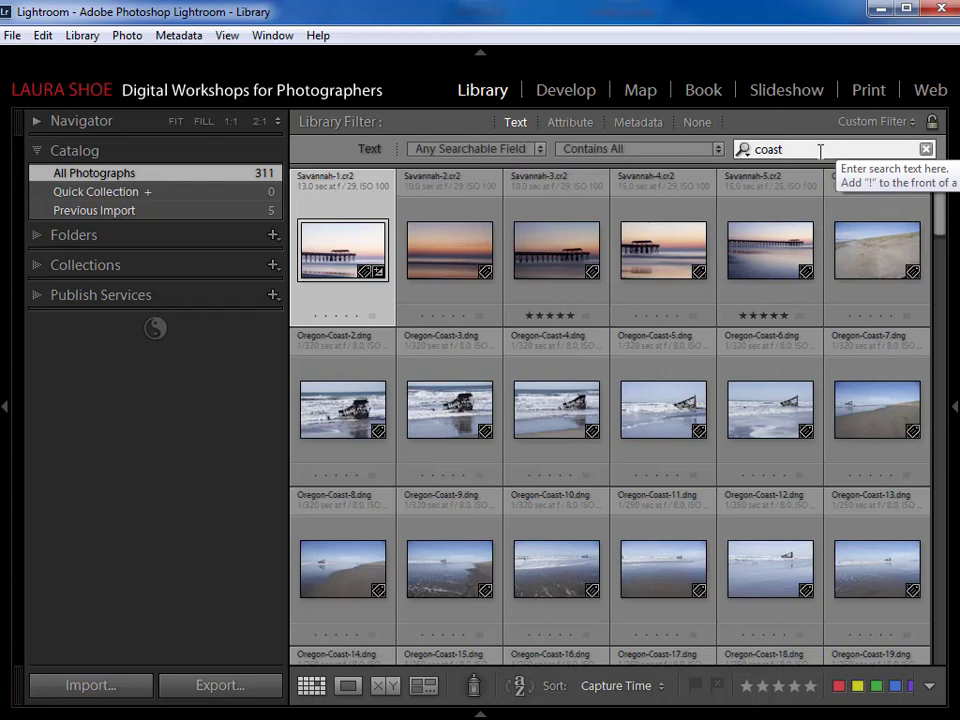
left_click(927, 152)
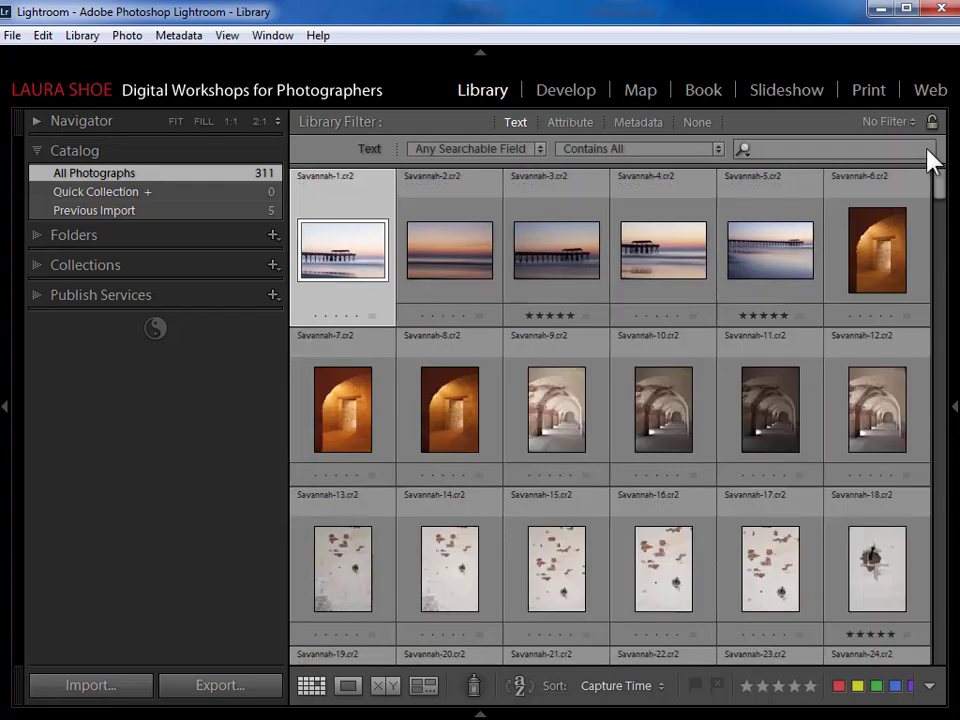
left_click(517, 124)
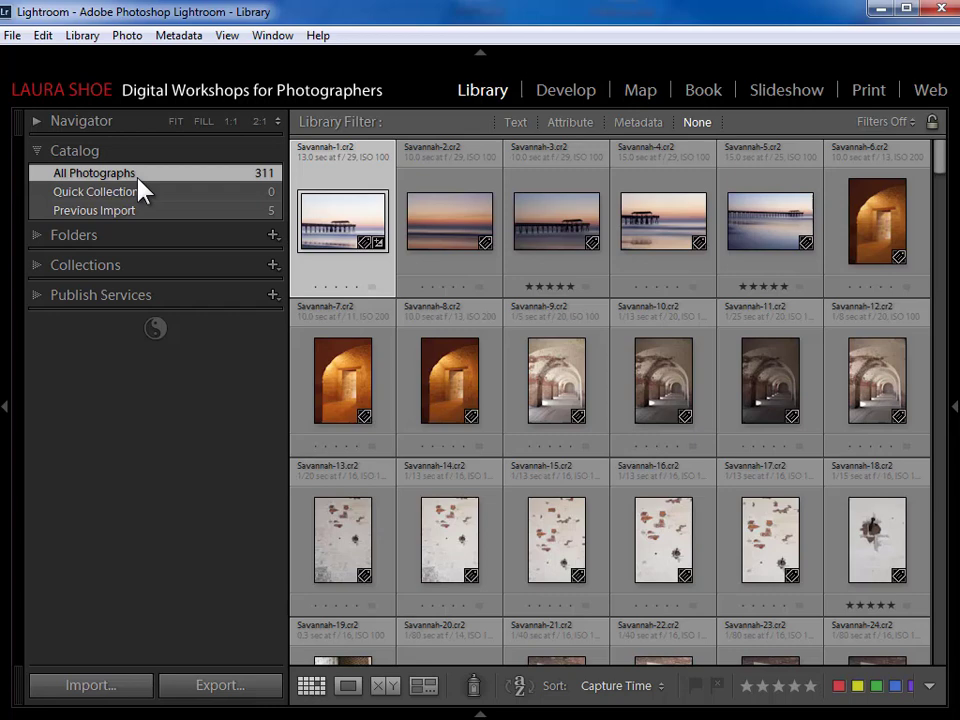
Step: Open the metadata filter for all photographs and filter them by the keyword landscape
left_click(640, 126)
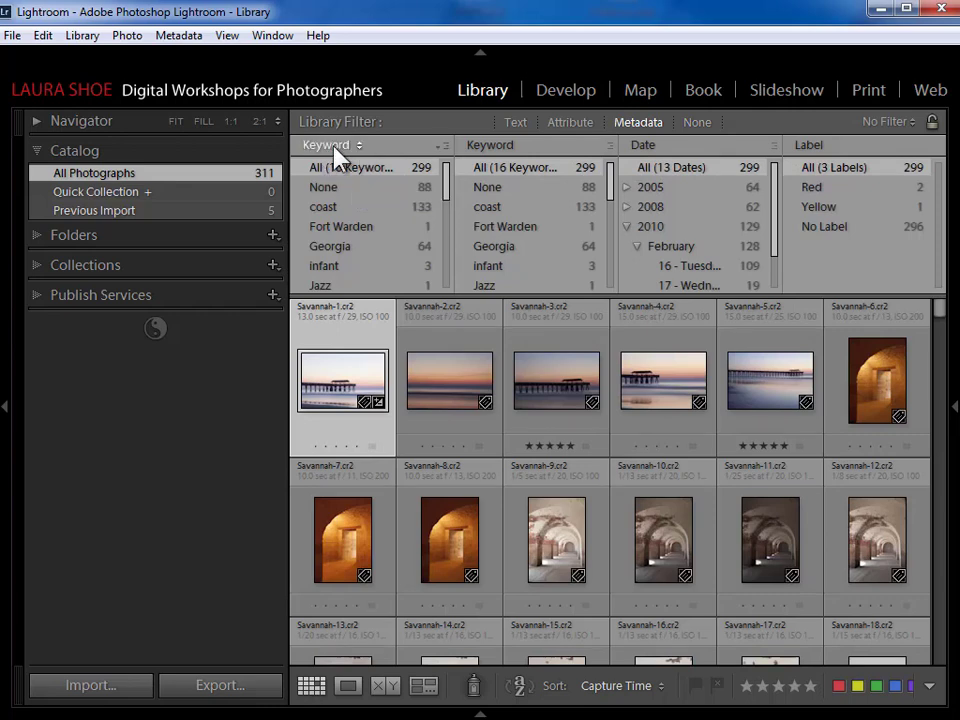
left_click_drag(446, 200, 454, 229)
left_click(380, 214)
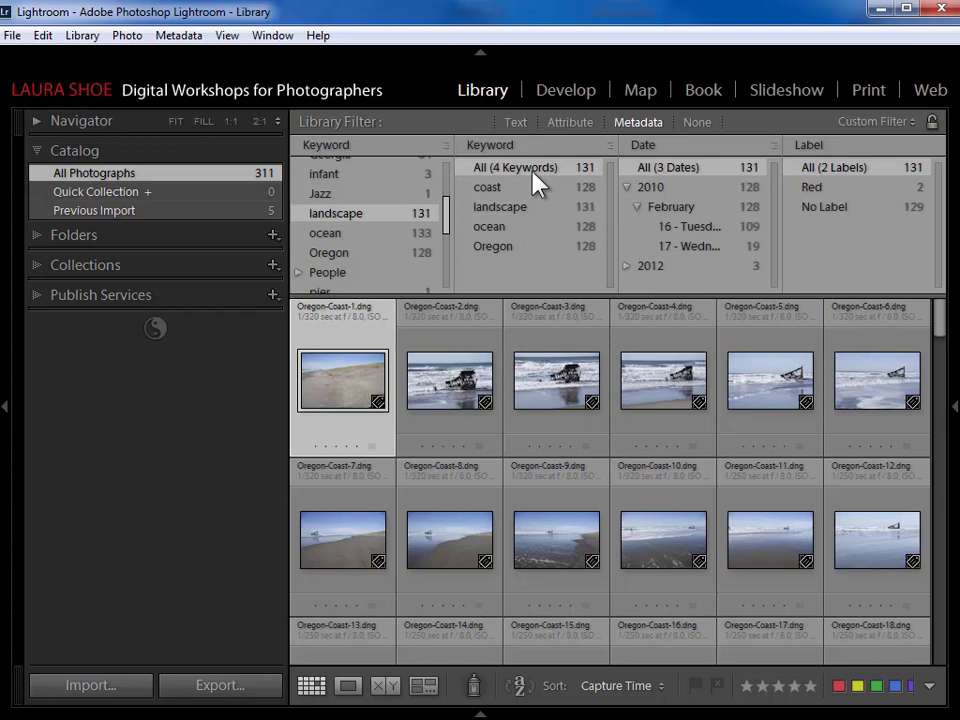
Step: Add the keyword portraits to the landscape selection so photos with either keyword are shown
mouse_move(445, 214)
left_mouse_down()
mouse_move(448, 185)
mouse_move(454, 199)
left_mouse_up()
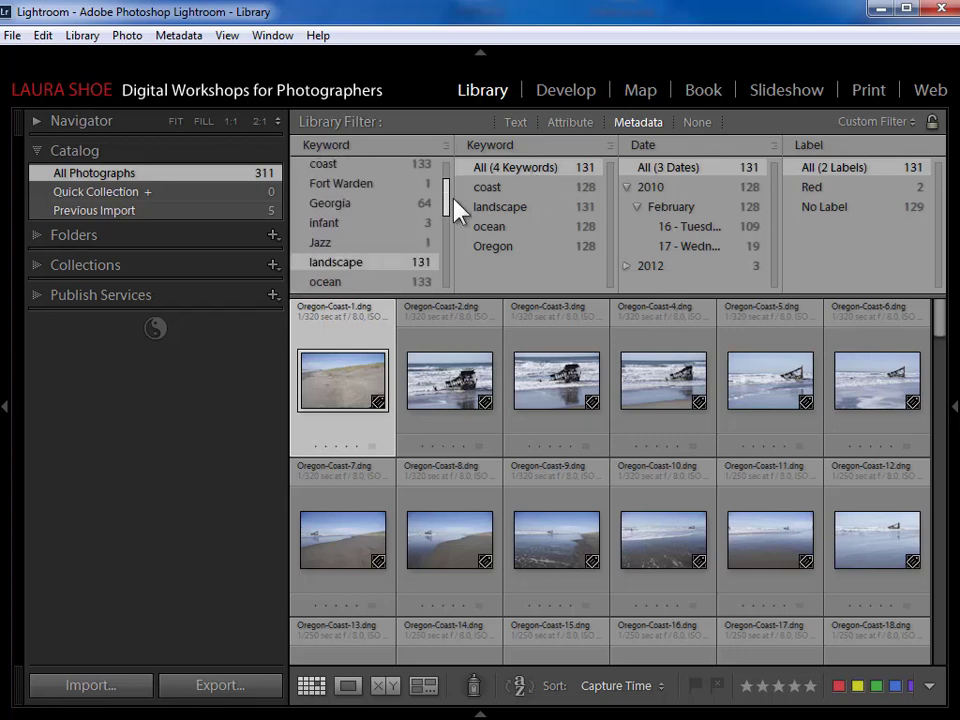
left_click_drag(446, 206, 448, 251)
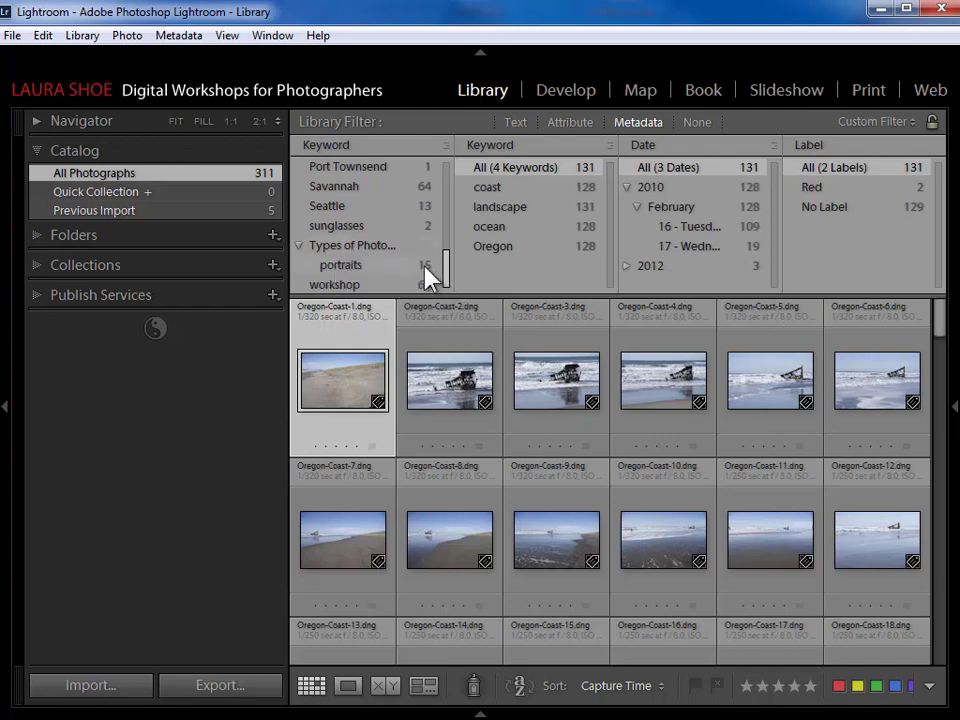
left_click(358, 268, "ctrl")
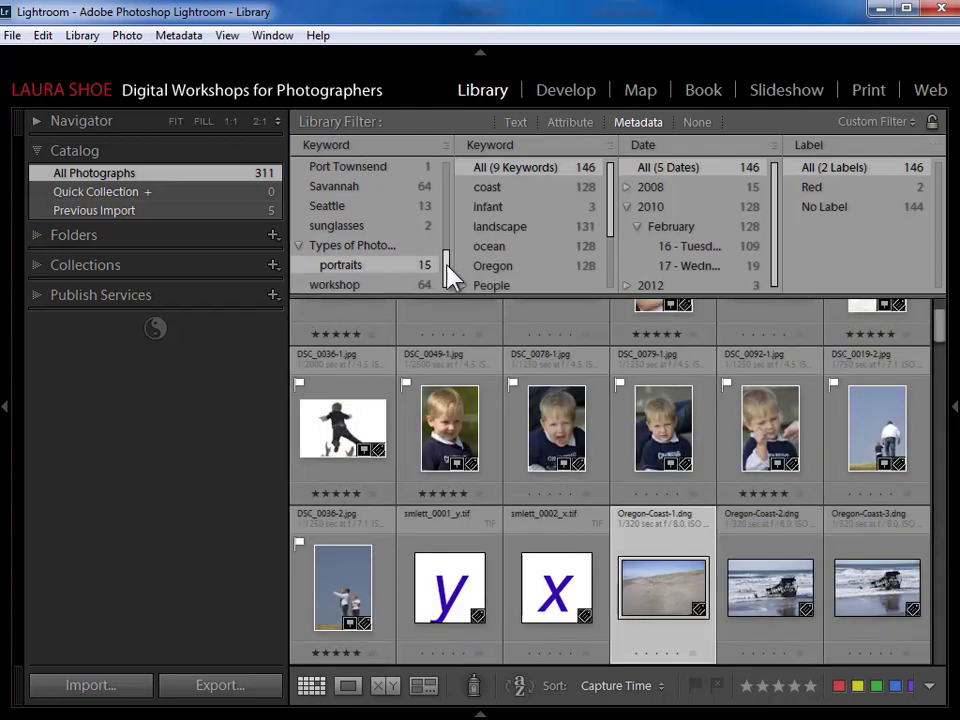
Step: Extend the keyword selection from portraits up to Savannah, then reduce it back to landscape and portraits
mouse_move(450, 277)
left_mouse_down()
mouse_move(450, 222)
mouse_move(451, 266)
left_mouse_up()
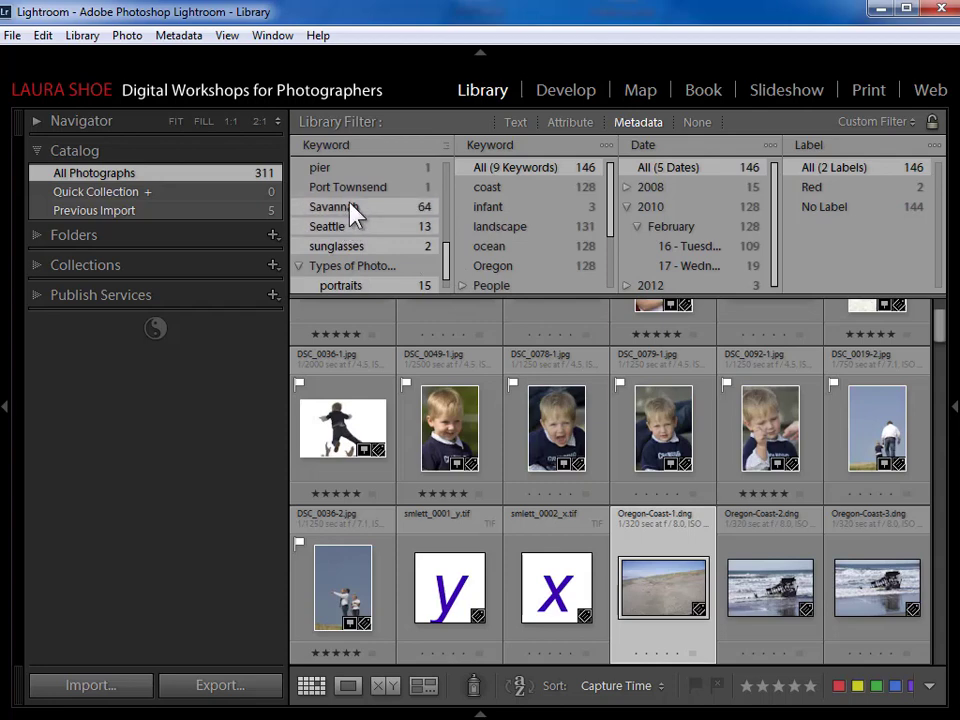
left_click(351, 212, "ctrl")
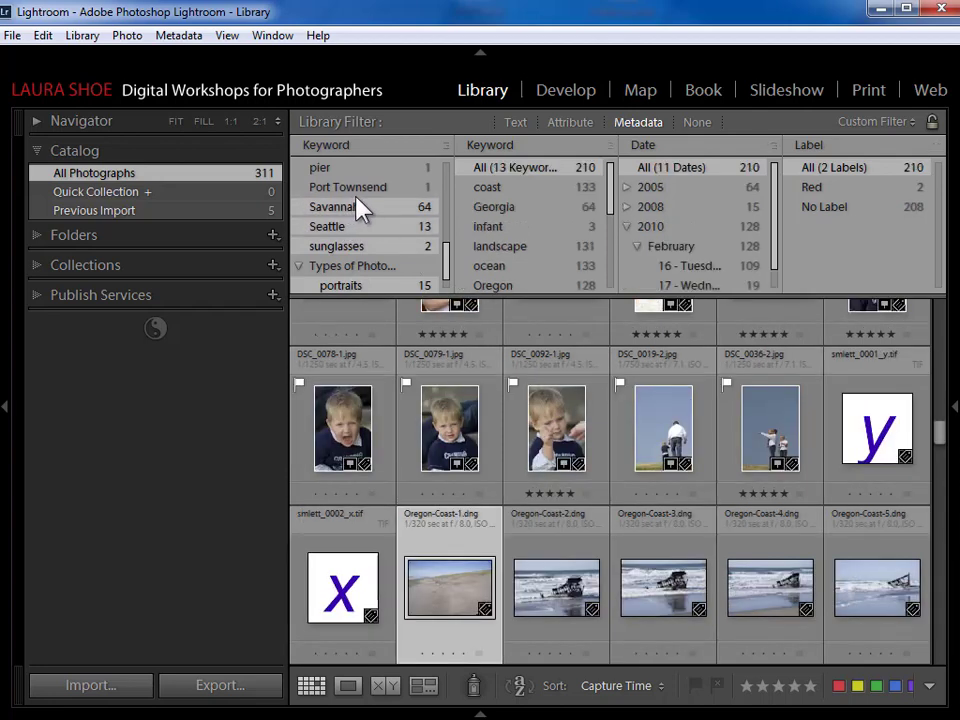
left_click(368, 227, "ctrl")
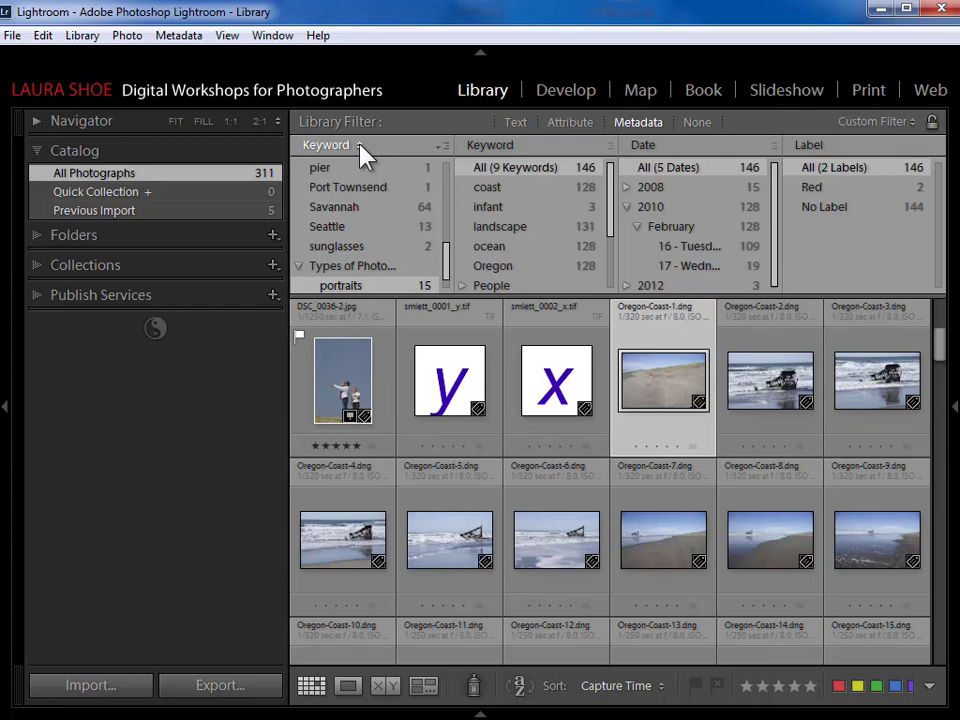
Step: Change the first metadata column from Keyword to Lens and filter by both the 17.0-85.0 mm and 70.0-300.0 mm lenses
left_click(362, 146)
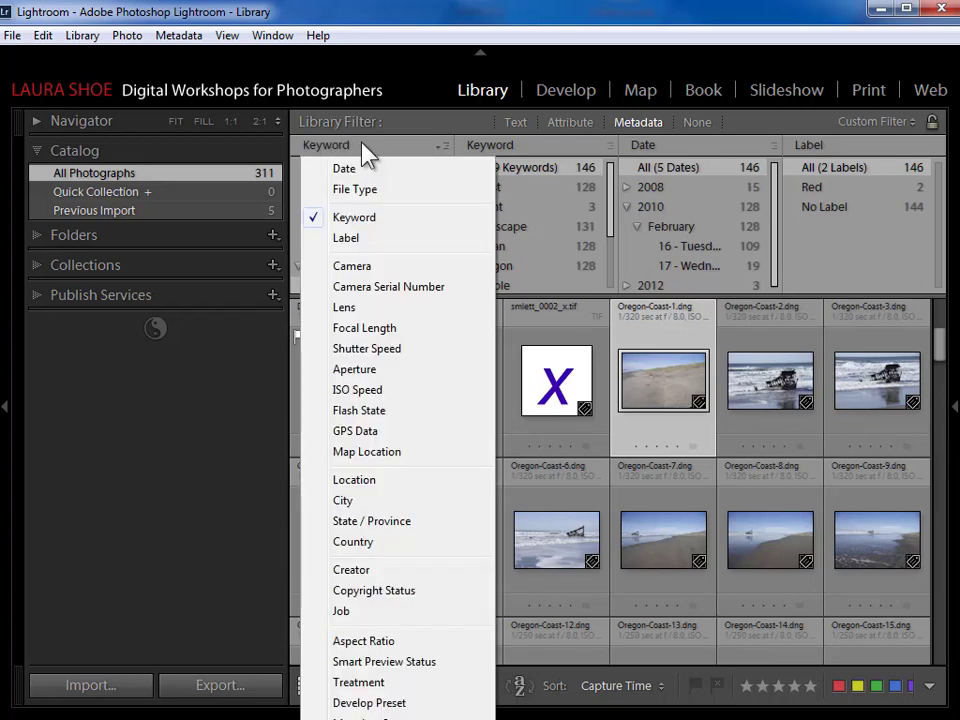
left_click(372, 306)
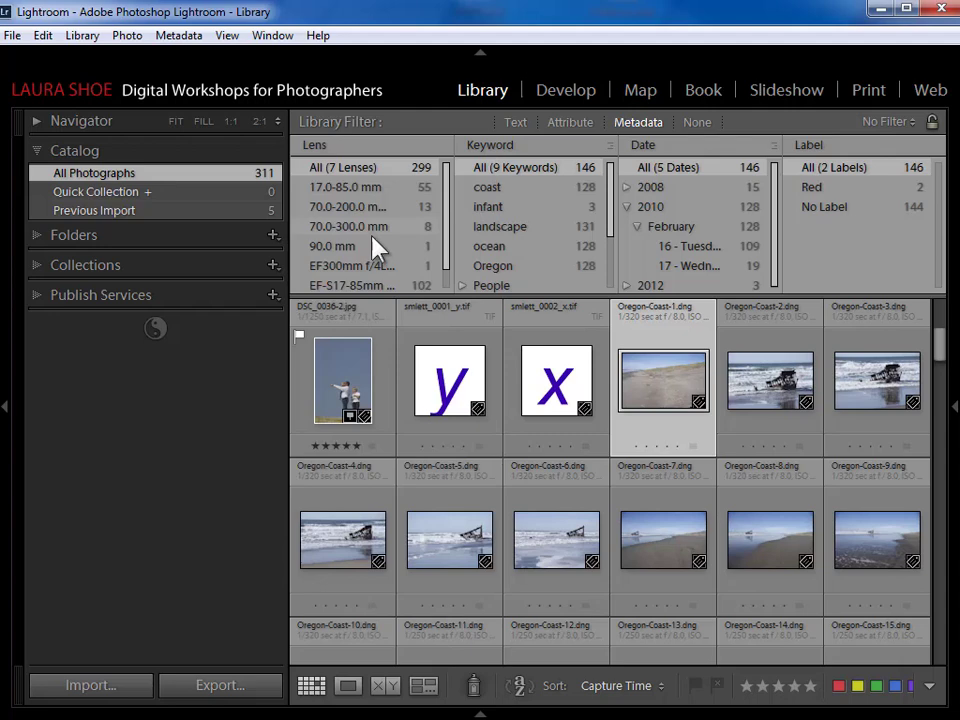
left_click(343, 188)
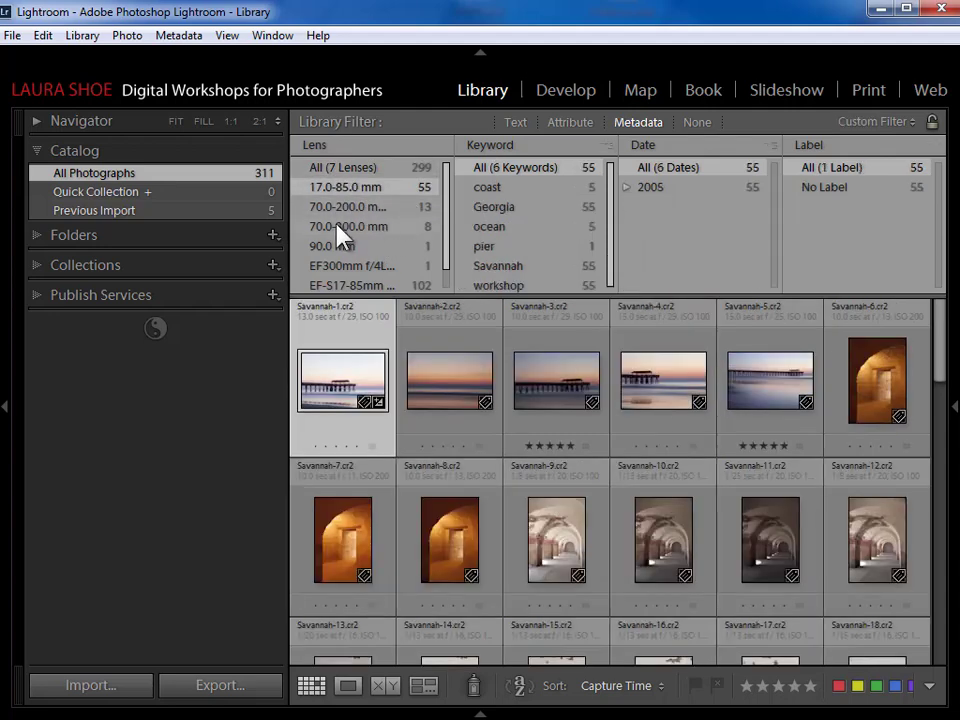
left_click(358, 237, "ctrl")
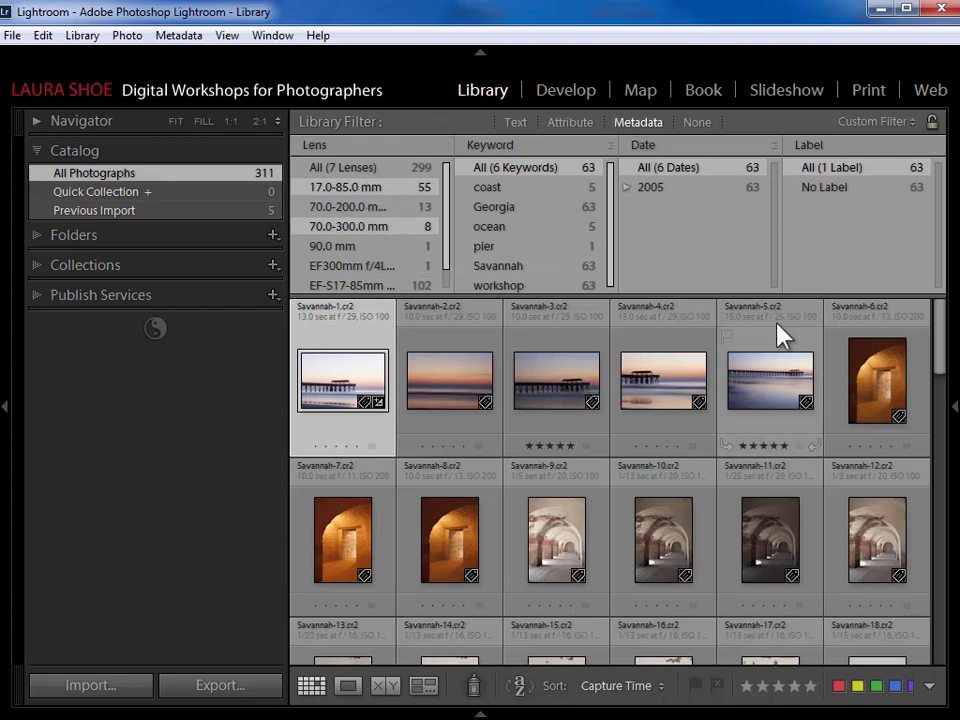
left_click_drag(943, 360, 955, 335)
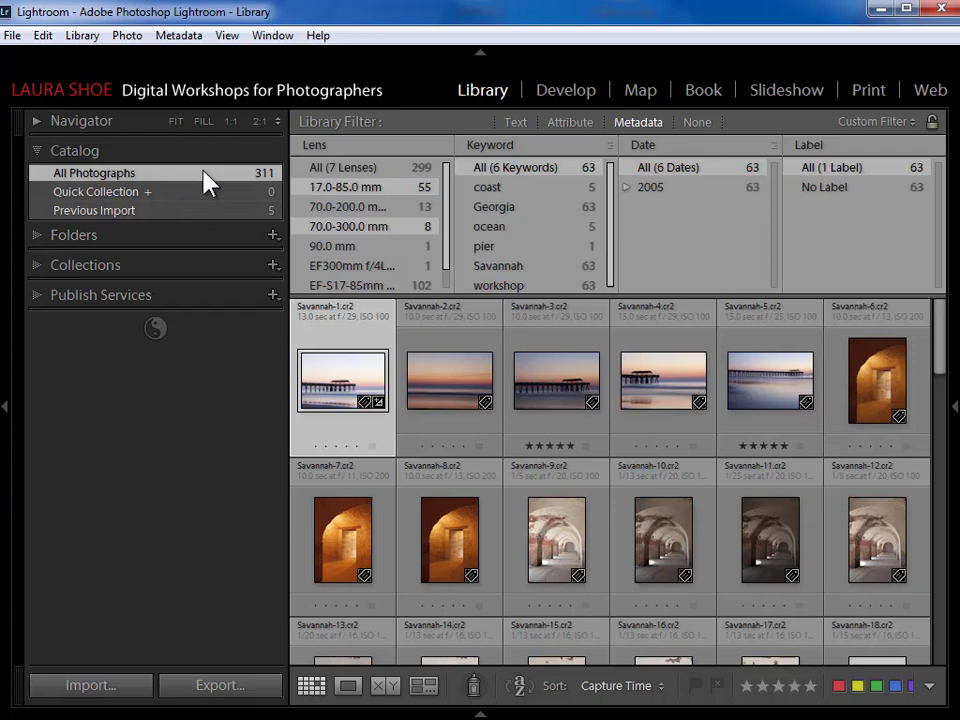
Step: Switch the photo source to the 2010 folder 02-16 Oregon Coast and look through its photos
left_click(36, 236)
left_click(41, 232)
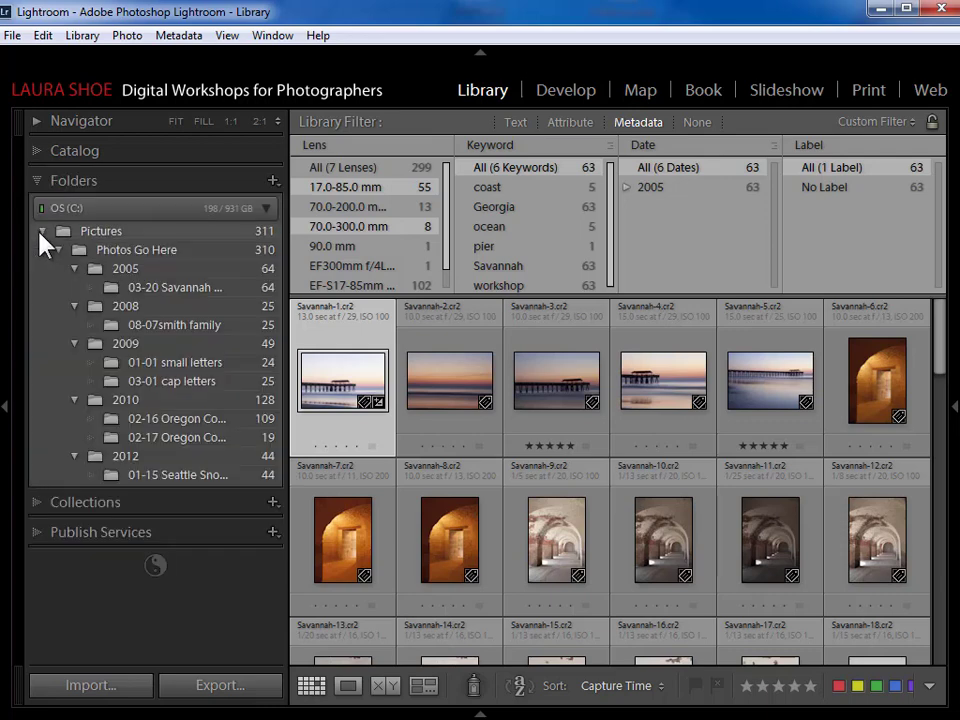
left_click(165, 428)
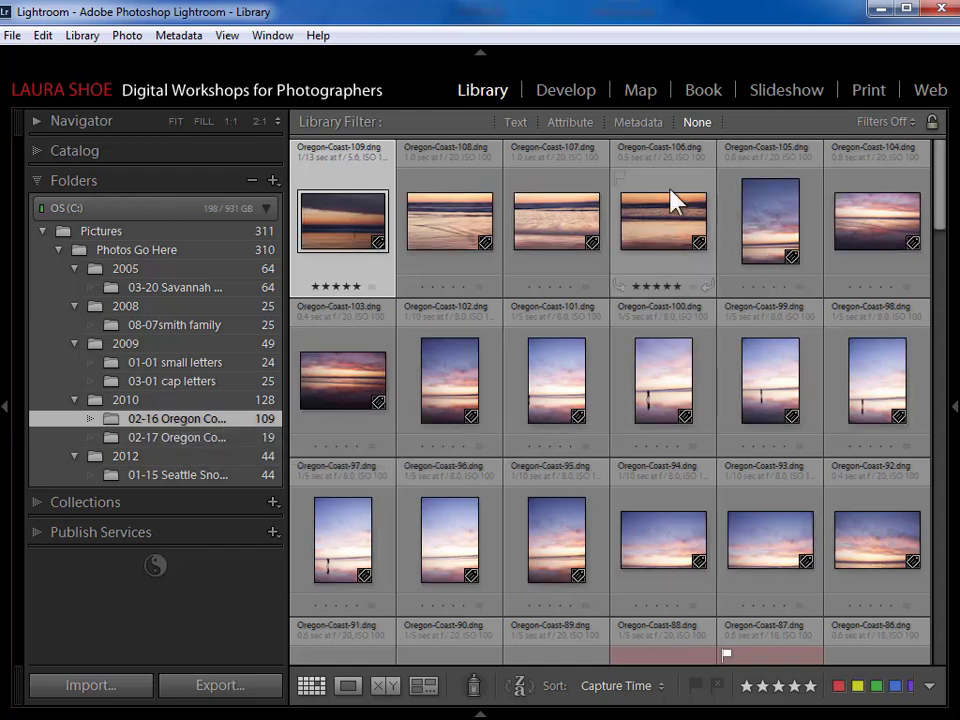
mouse_move(943, 193)
left_mouse_down()
mouse_move(954, 643)
mouse_move(950, 170)
left_mouse_up()
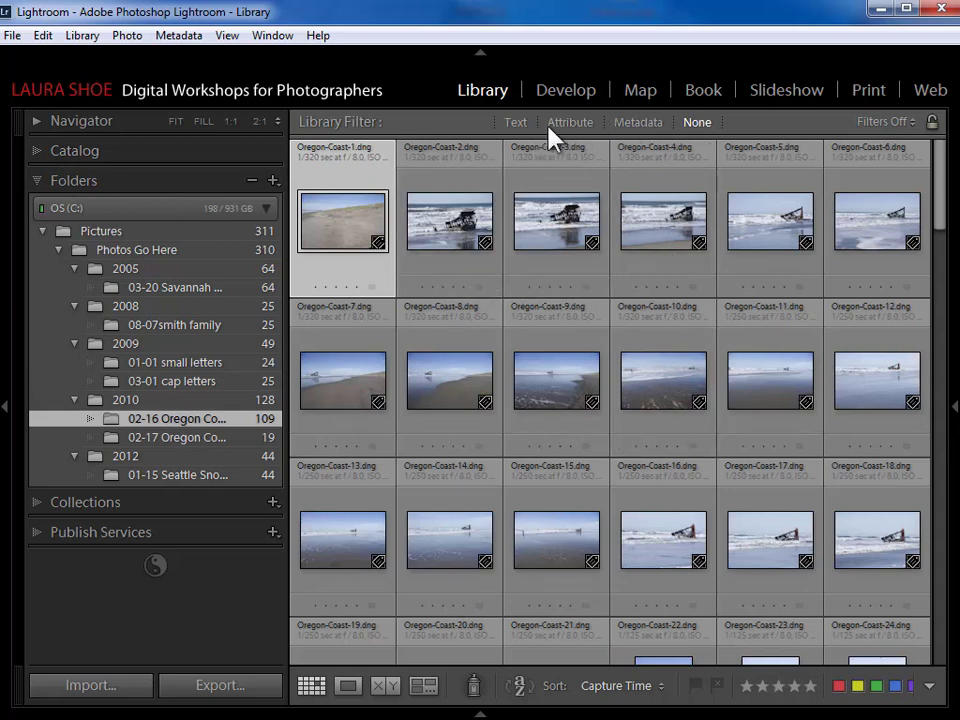
Step: Return to all photographs in the catalog and turn the metadata filter back on
left_click(40, 160)
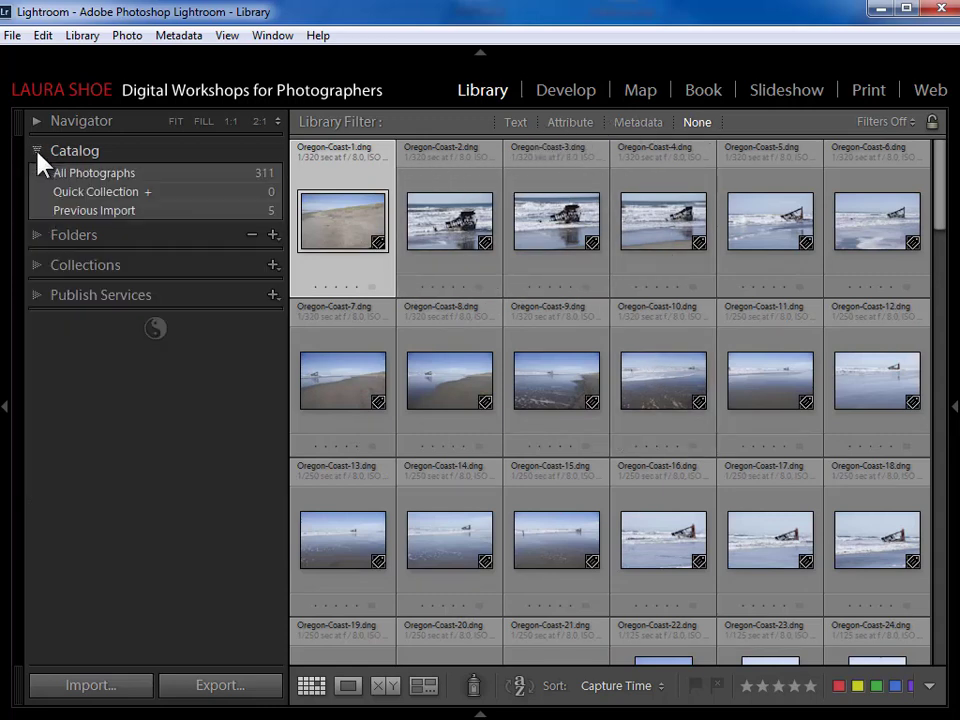
left_click(77, 178)
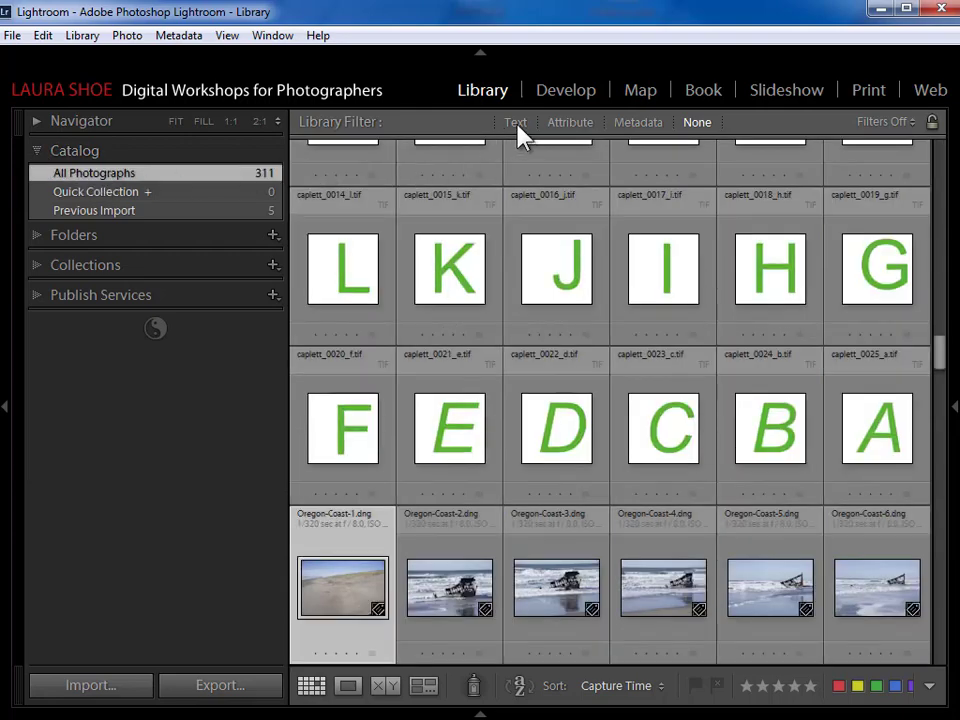
left_click(645, 122)
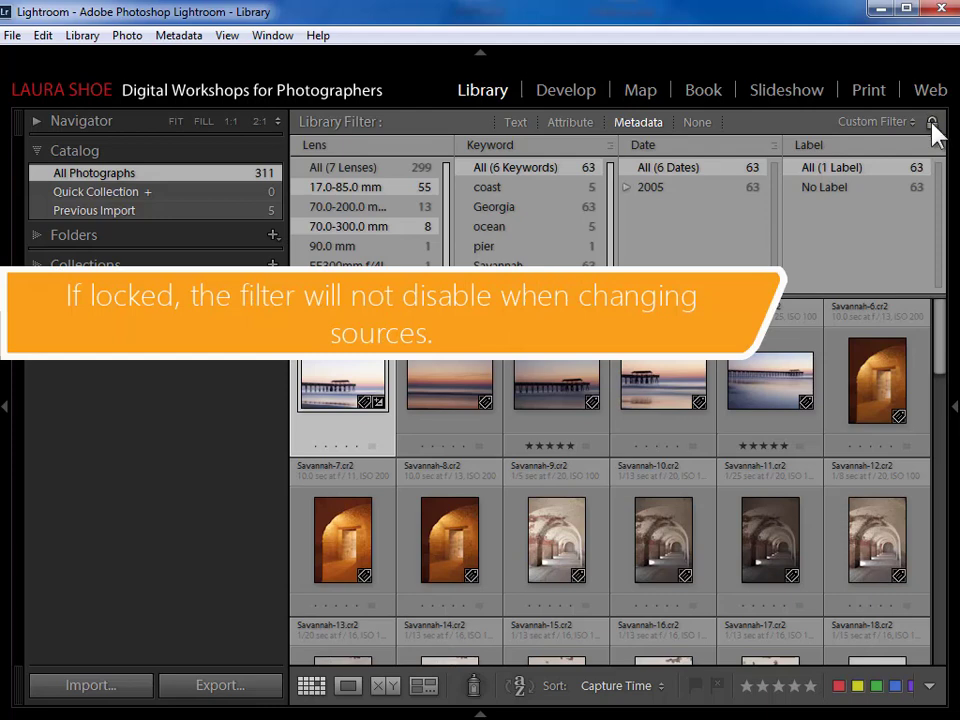
Step: Switch the source to the 2012 folder 01-15 Seattle Snow to check how the filter carries over
left_click(36, 240)
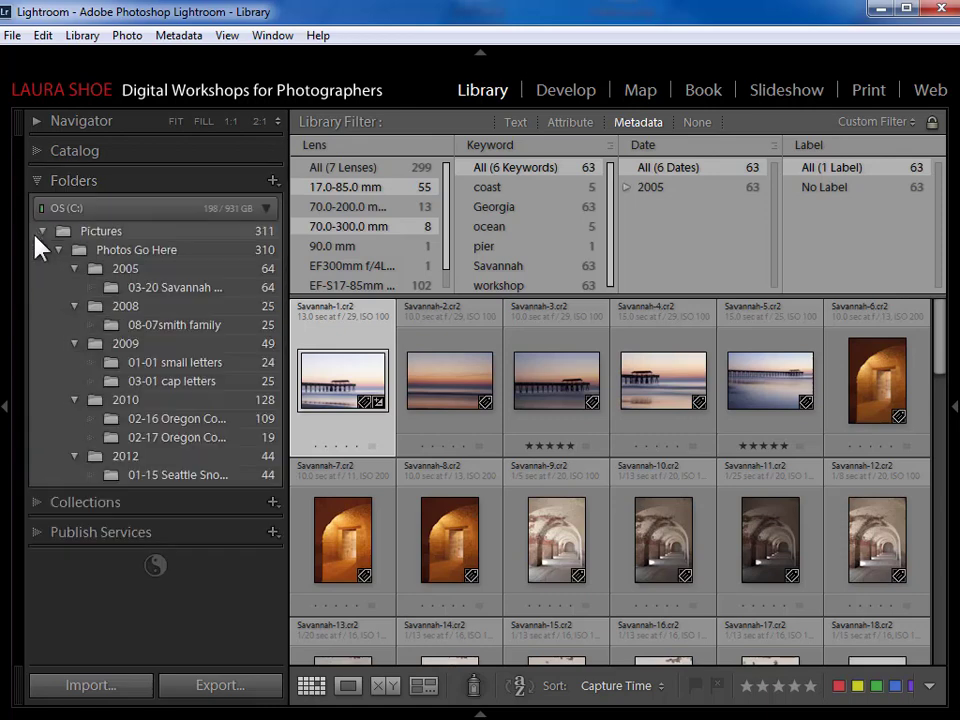
left_click(170, 478)
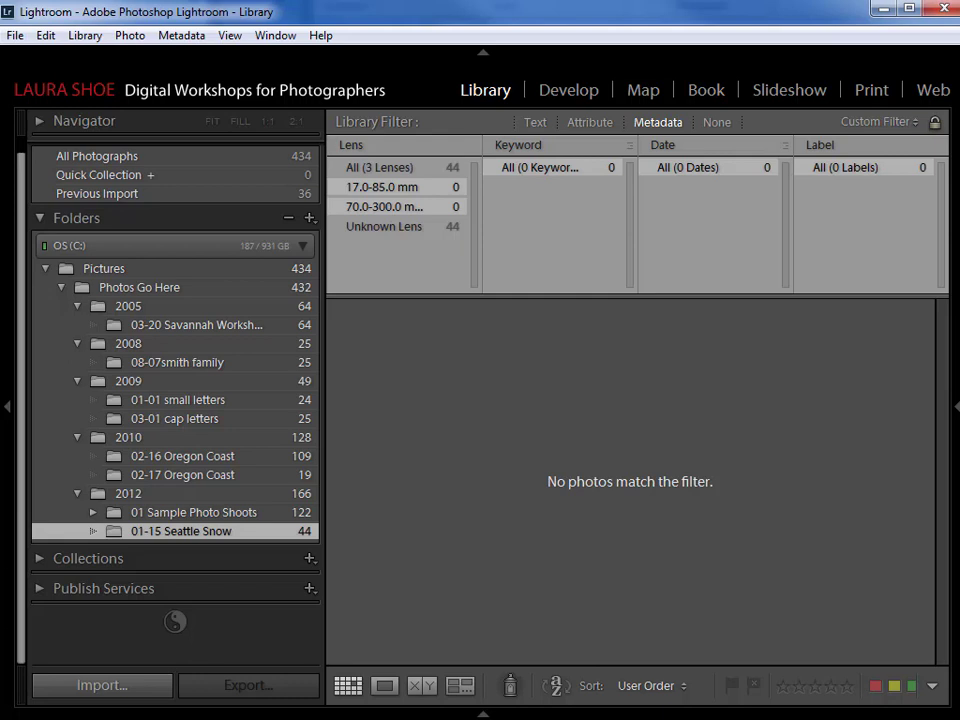
Step: Return to all photographs and add a five-star rating attribute to the active lens filter
left_click(100, 163)
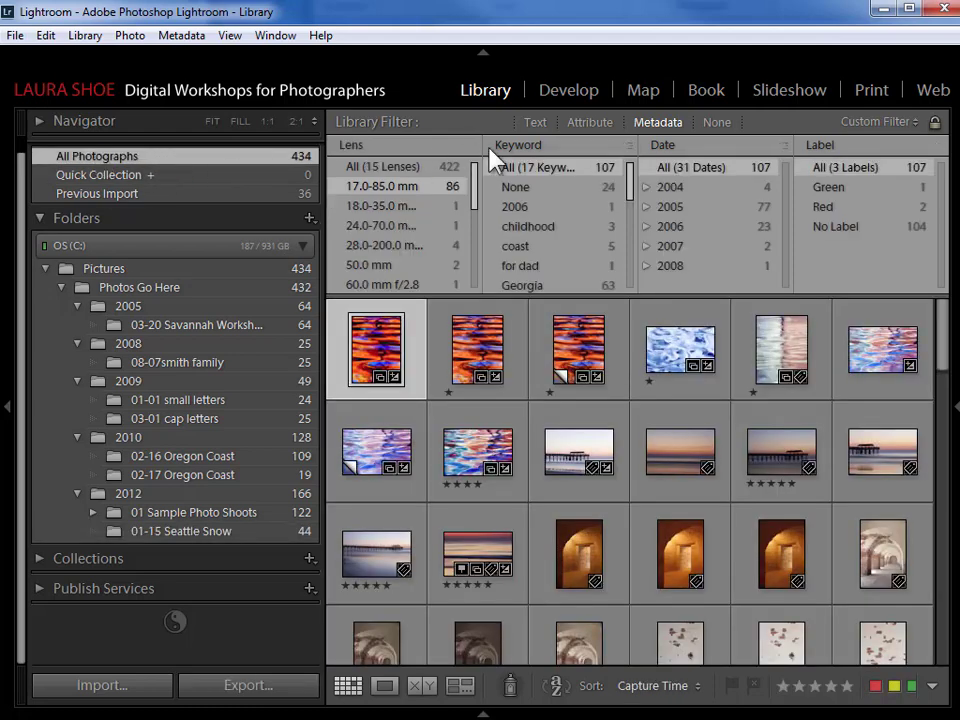
left_click(600, 123)
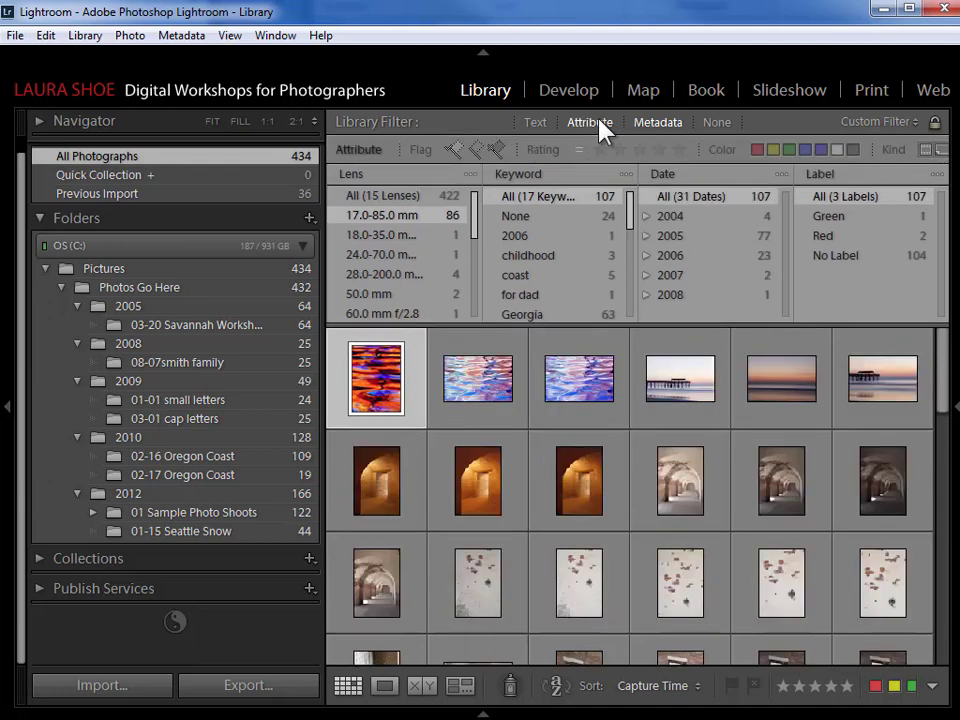
left_click(679, 150)
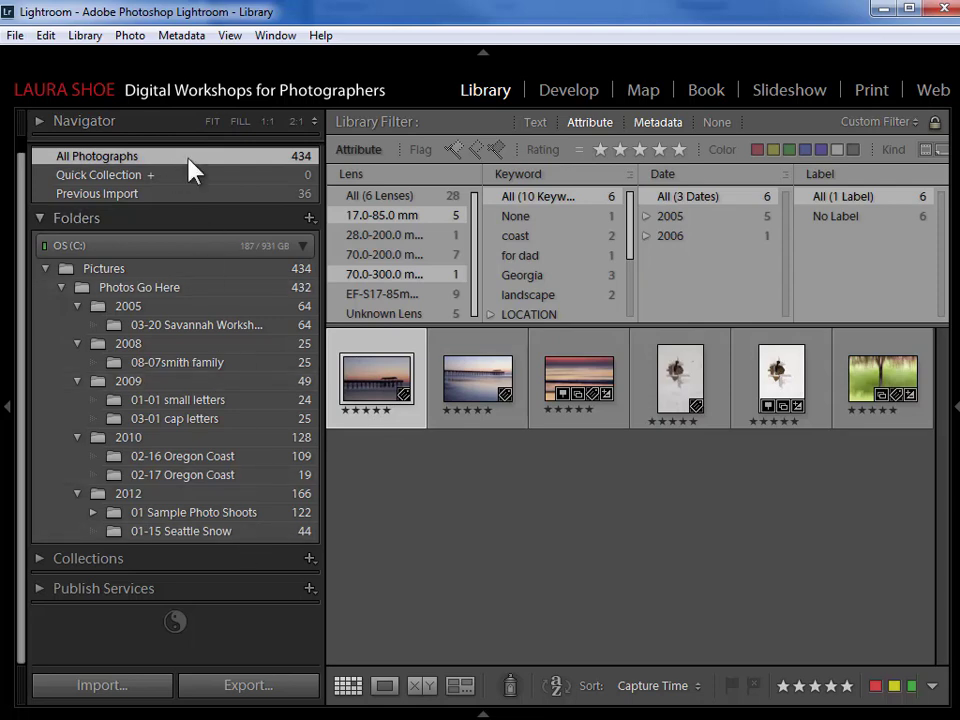
Step: Go to the library folder that contains the first filtered pier photo
right_click(375, 385)
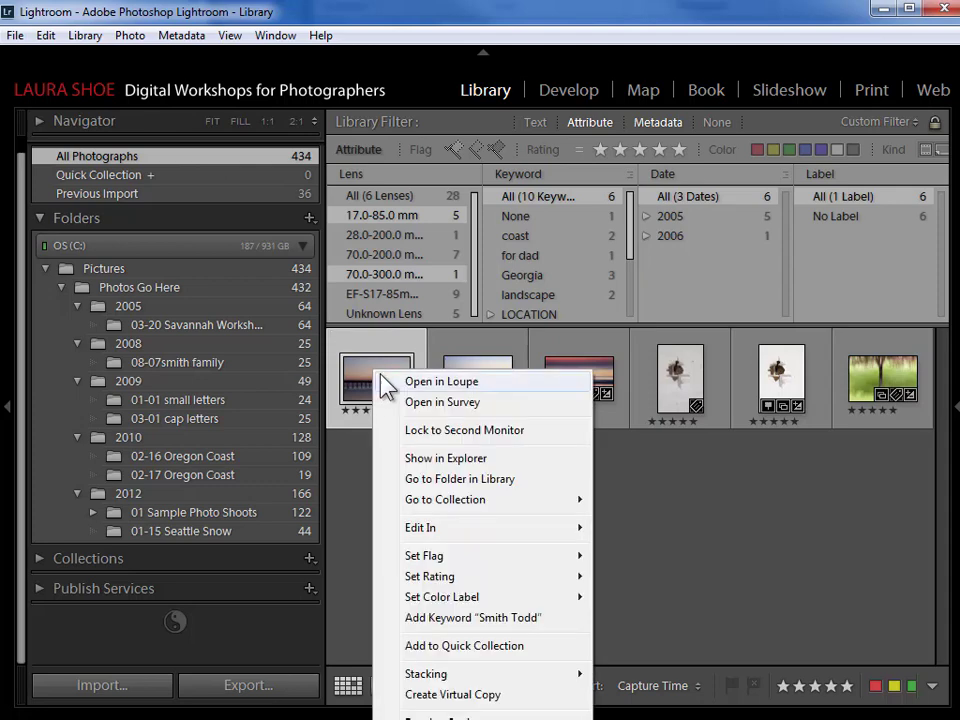
key("Escape")
right_click(376, 385)
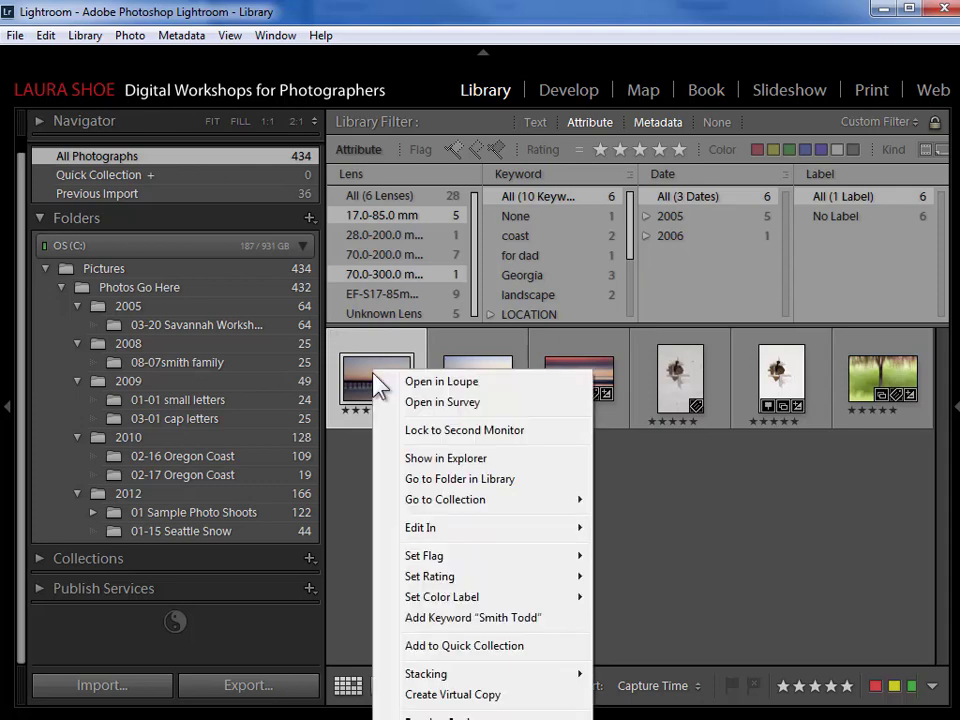
left_click(468, 479)
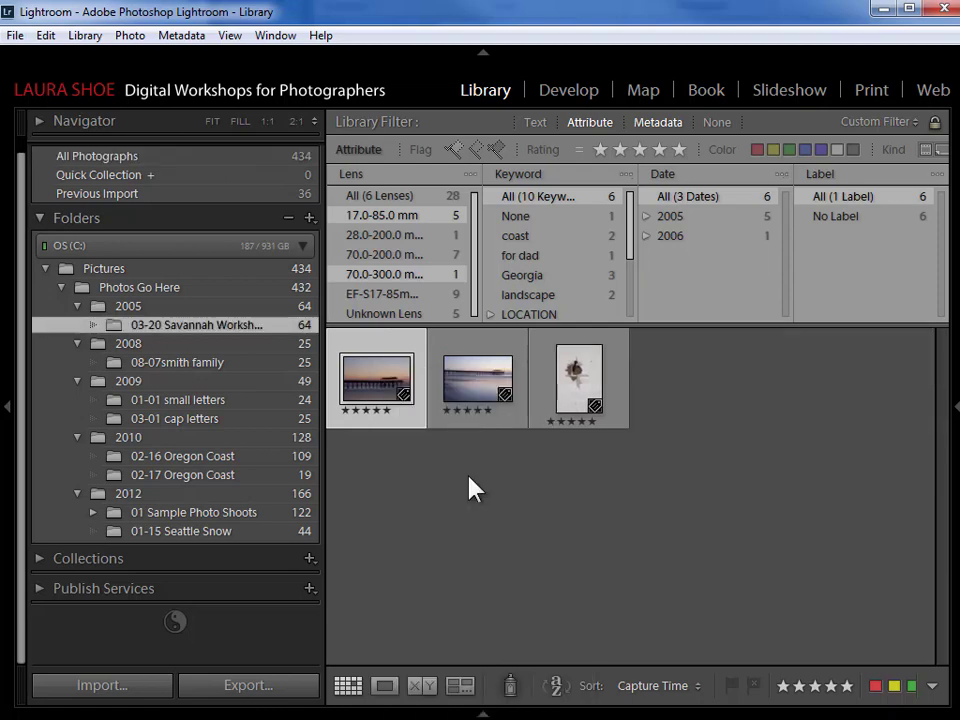